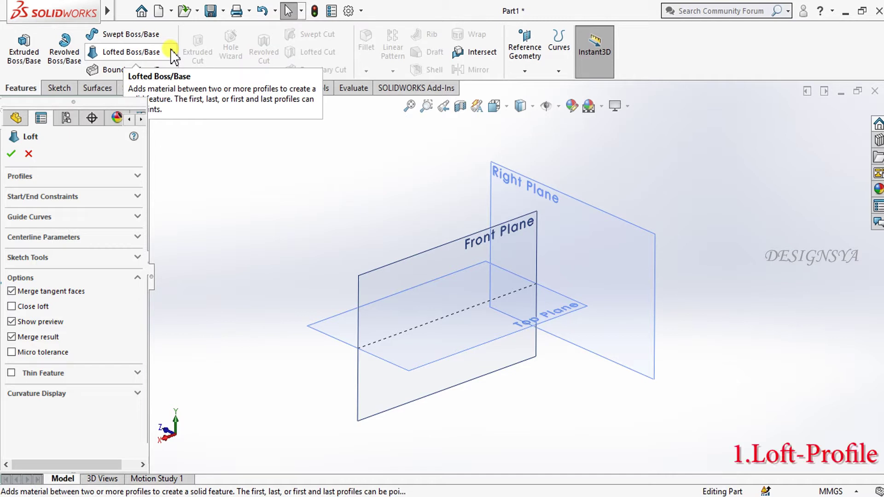
- Leave the open Loft command and roll the feature history forward to just after Sketch11
key(Escape)
click(206, 303)
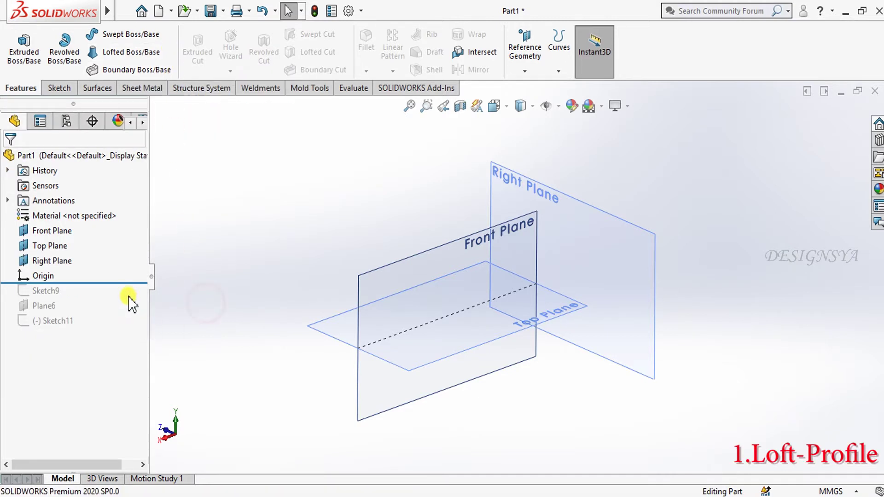
drag(133, 284, 131, 327)
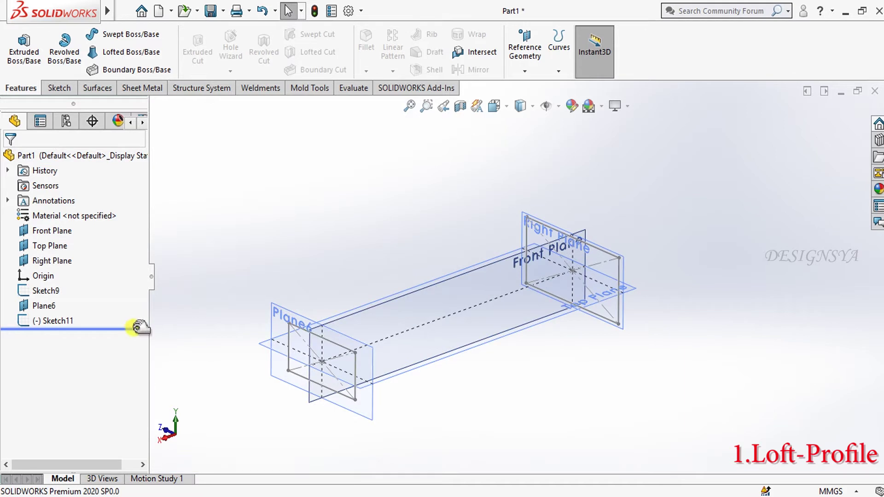
- Hide Plane6 together with the Front, Top and Right planes
click(43, 305)
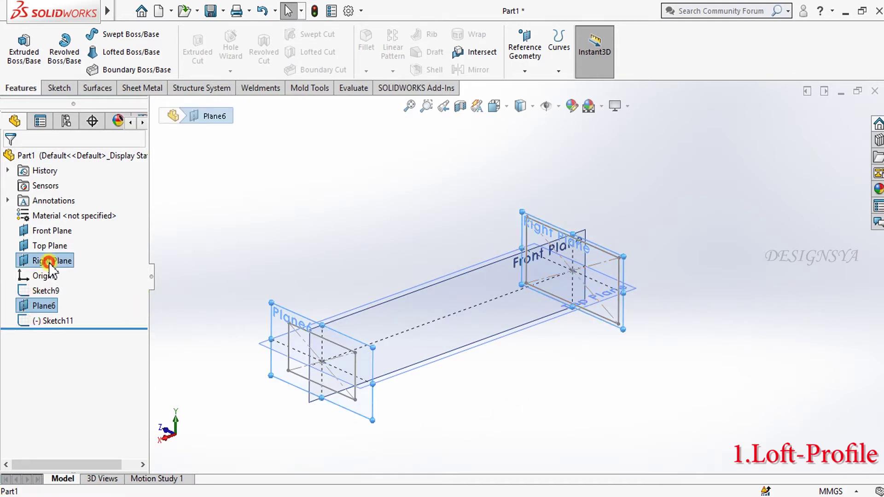
ctrl+click(64, 231)
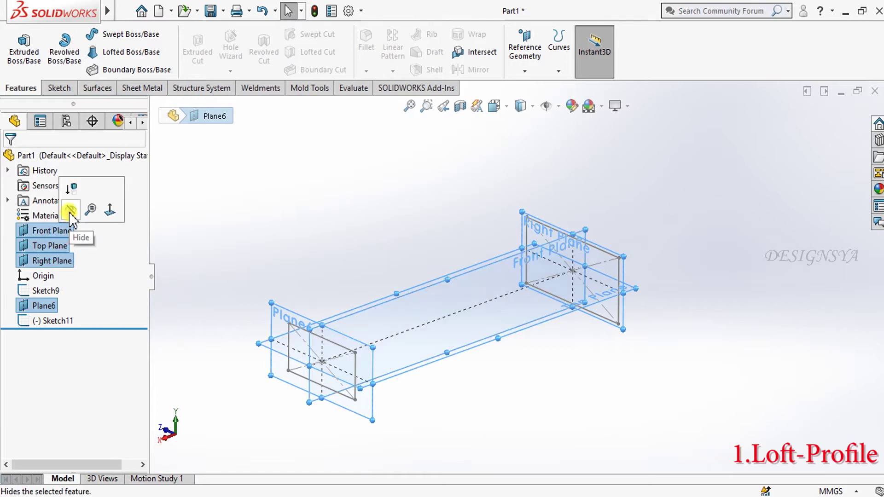
click(70, 212)
- Start a Lofted Boss/Base with the large rectangle Sketch9 and the small rectangle Sketch11 as profiles
middle_drag(303, 374, 345, 275)
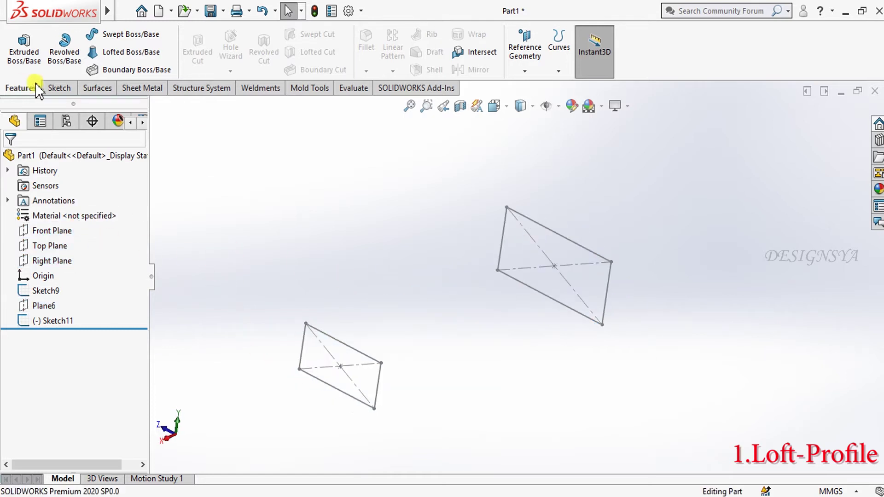
click(109, 55)
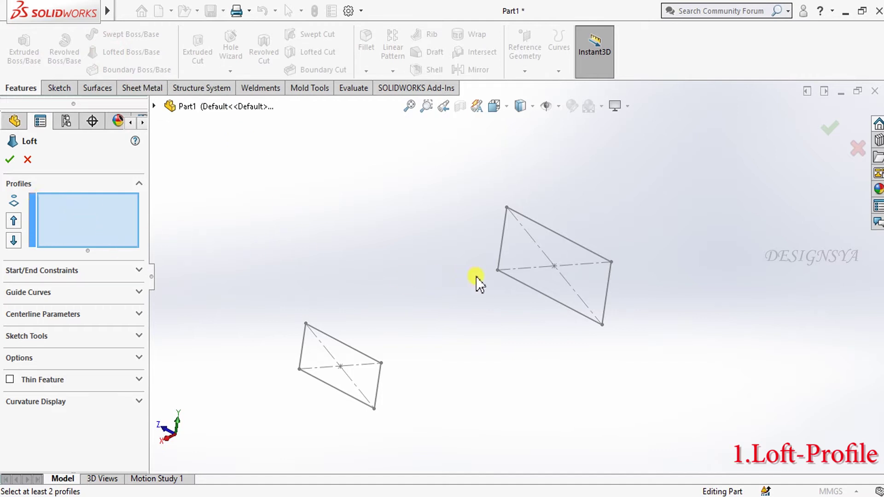
click(543, 295)
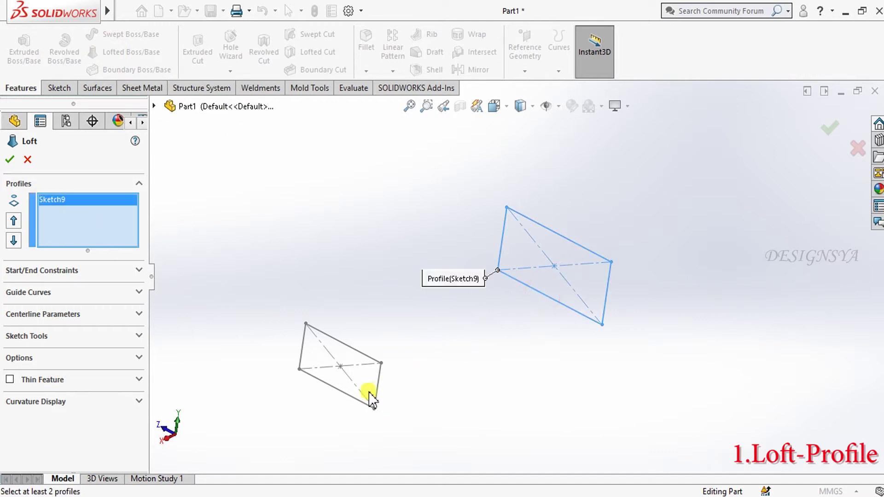
click(349, 403)
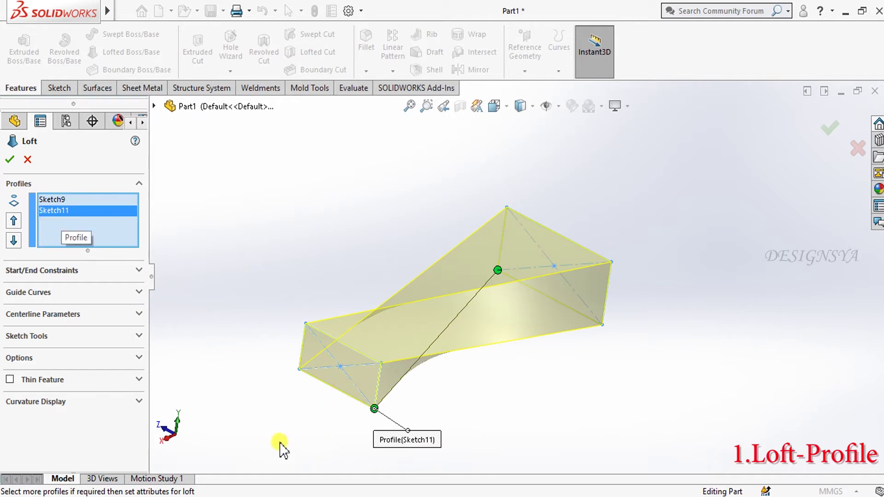
- Untwist the loft by moving its connector on the large rectangle to the corner matching the small rectangle's, and accept the loft
middle_drag(296, 441, 333, 416)
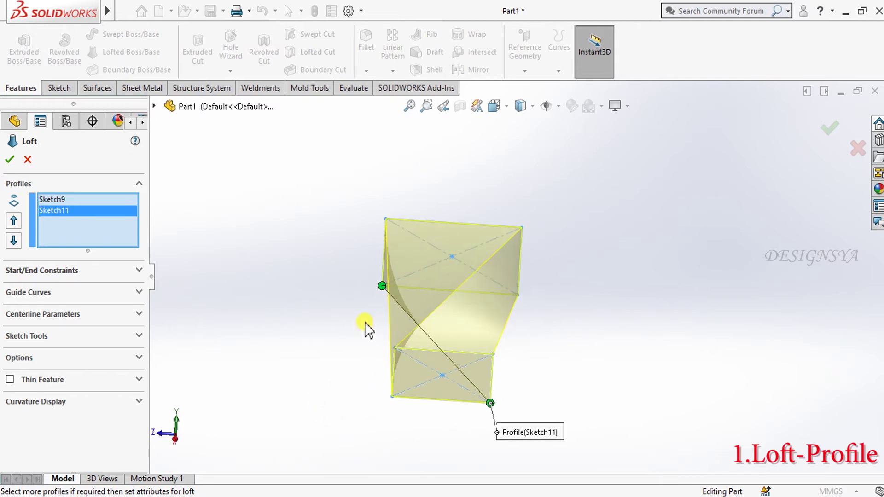
drag(380, 283, 396, 289)
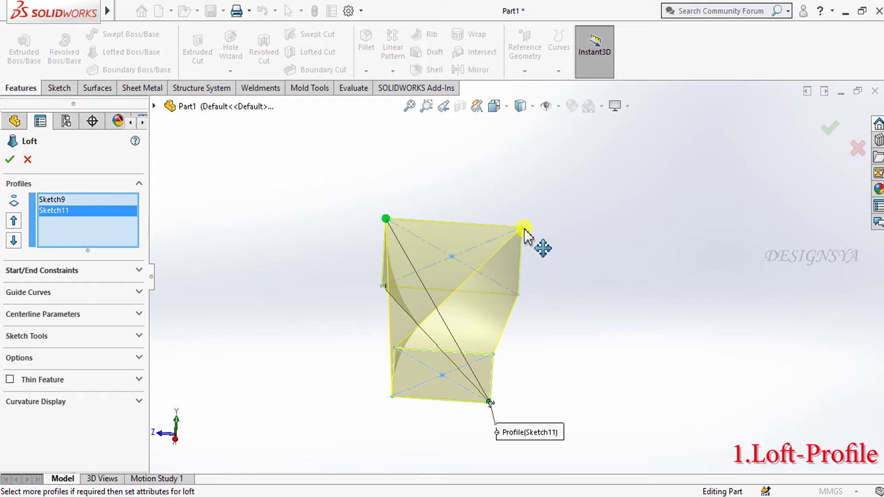
drag(386, 220, 381, 224)
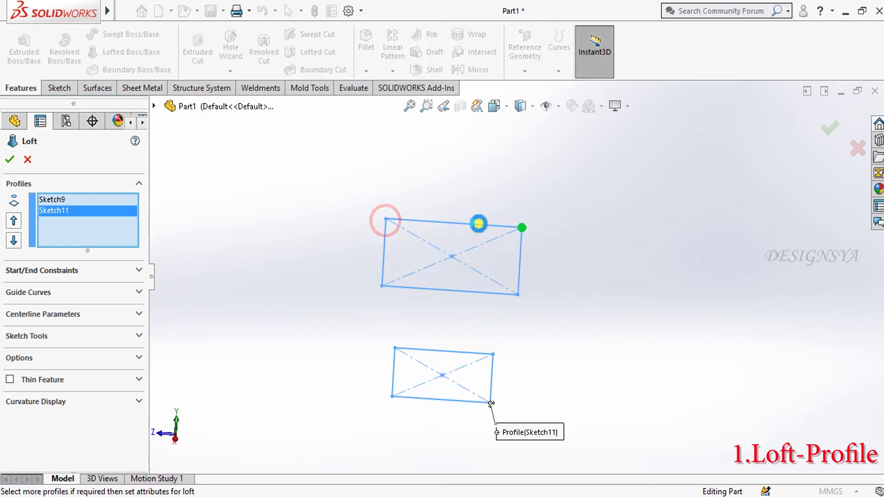
click(528, 286)
middle_drag(529, 329, 567, 278)
drag(567, 247, 570, 317)
middle_drag(557, 414, 589, 434)
click(10, 161)
- Start a Lofted Boss/Base from rectangle Sketch9 to the tilted rectangle Sketch11
mouse_move(244, 239)
middle_down()
mouse_move(236, 231)
mouse_move(233, 108)
mouse_move(309, 280)
mouse_move(255, 168)
mouse_move(253, 326)
mouse_move(190, 260)
middle_up()
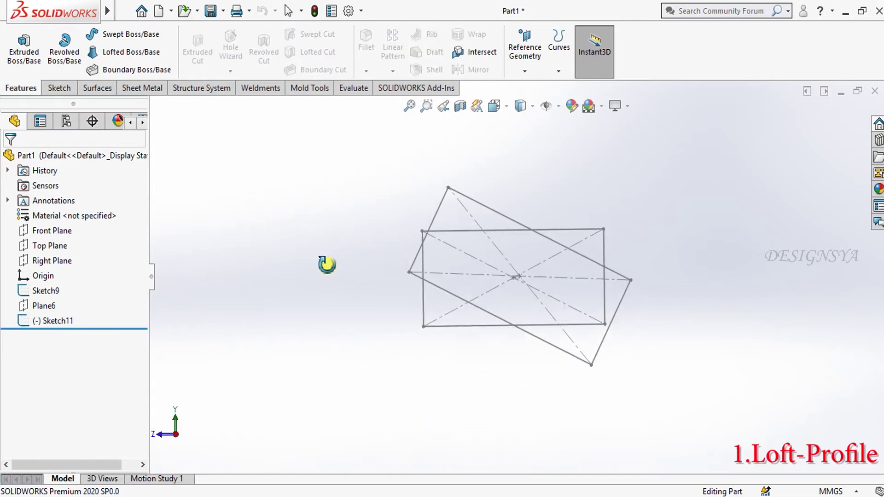
mouse_move(327, 264)
middle_down()
mouse_move(298, 289)
mouse_move(299, 303)
middle_up()
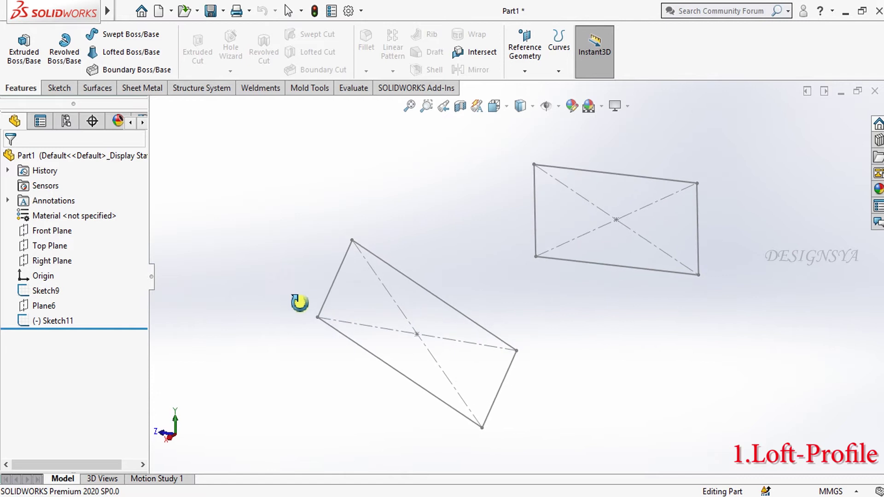
click(135, 52)
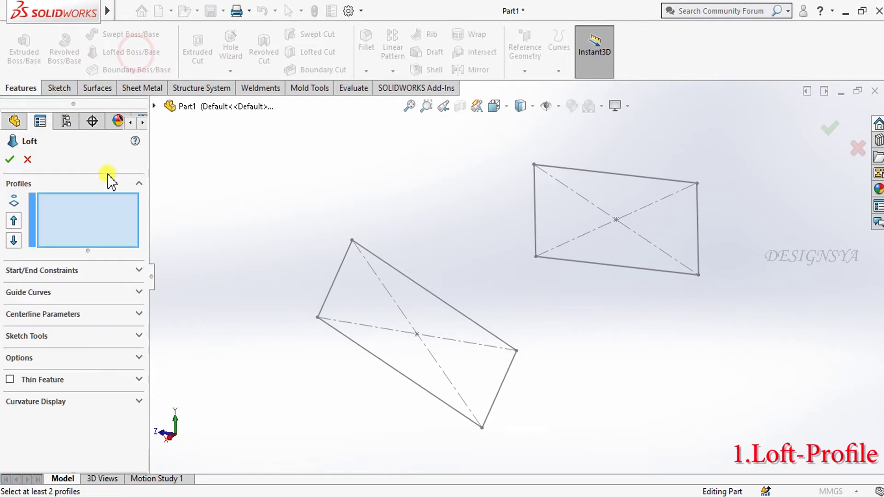
click(594, 263)
click(403, 382)
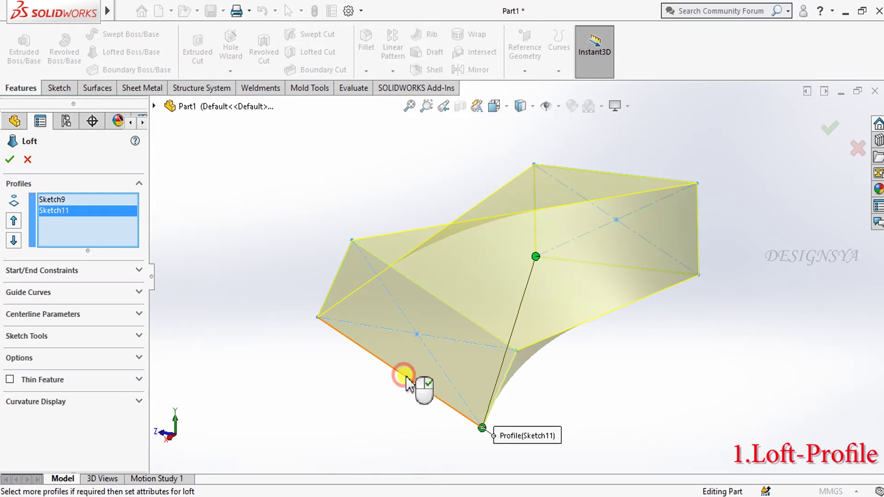
- Show all connectors of the loft between the straight and the tilted rectangle
mouse_move(335, 428)
middle_down()
mouse_move(351, 411)
mouse_move(363, 438)
mouse_move(392, 421)
mouse_move(357, 419)
mouse_move(373, 430)
middle_up()
right_click(379, 231)
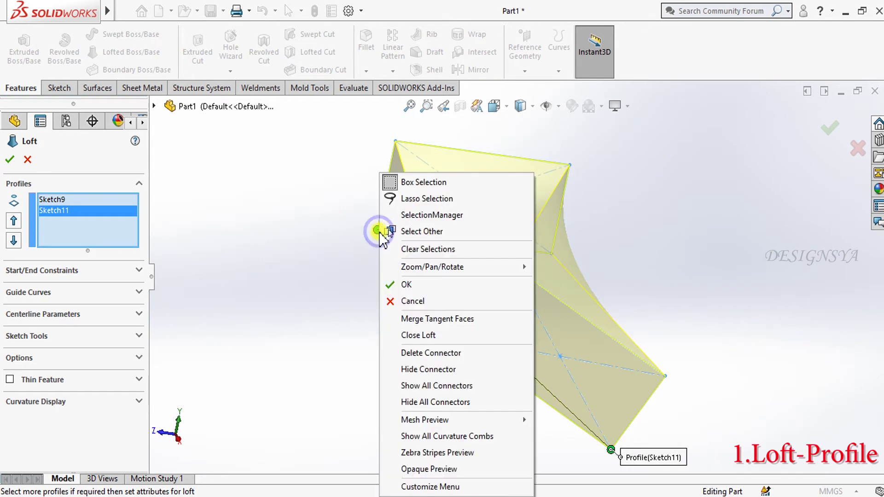
click(450, 386)
- Move the loft connectors so that each corner of the tilted rectangle joins its matching corner on the straight rectangle, and accept the loft
middle_drag(424, 351, 407, 362)
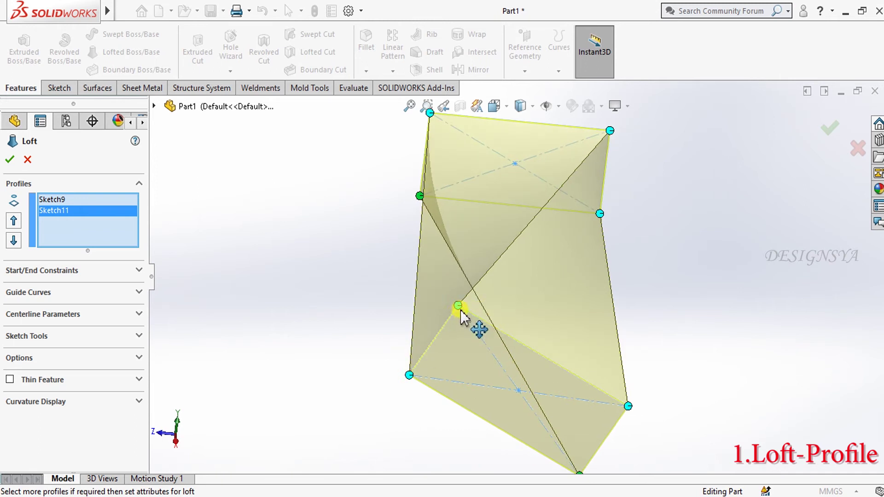
middle_drag(461, 315, 463, 310)
middle_drag(594, 355, 736, 272)
drag(470, 361, 468, 443)
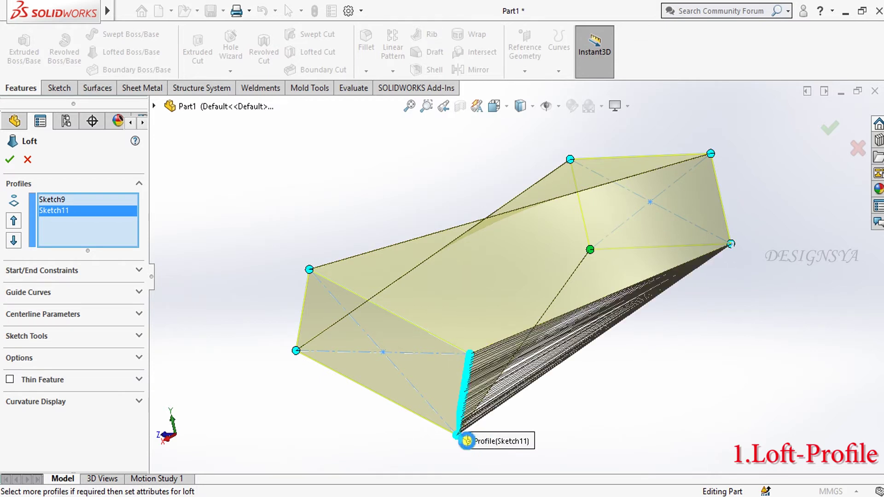
middle_drag(343, 382, 383, 322)
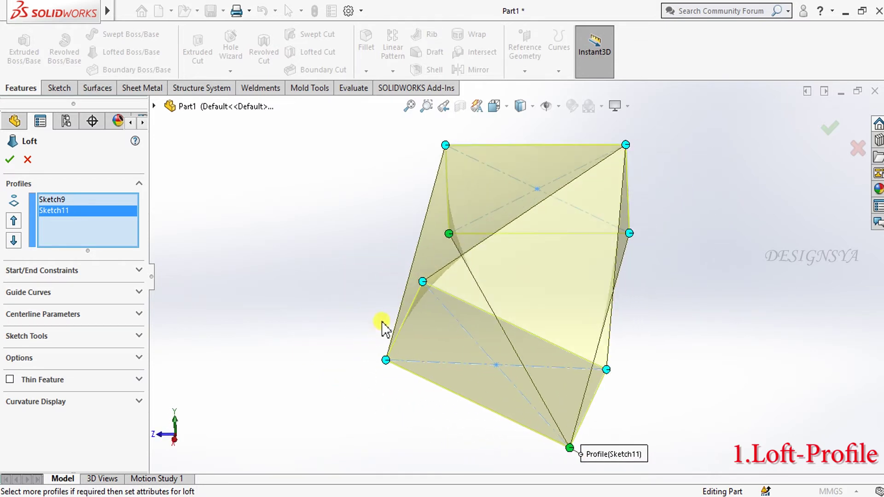
drag(425, 283, 610, 371)
middle_drag(643, 402, 683, 371)
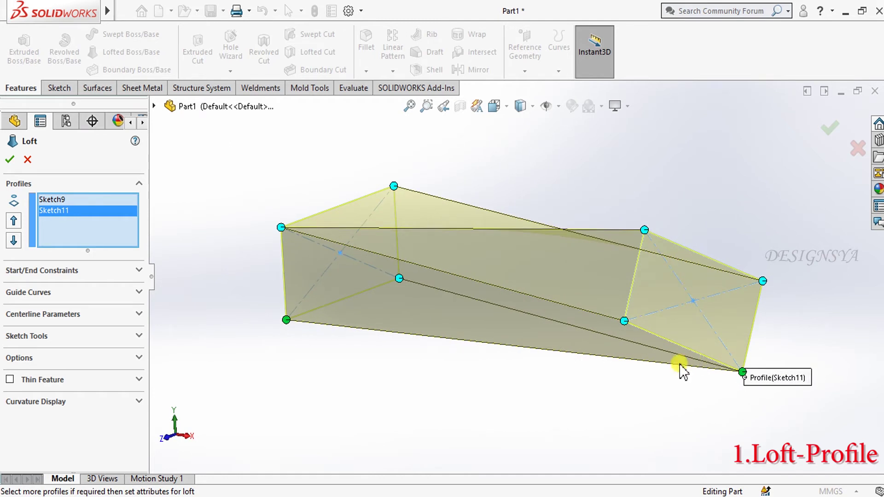
middle_drag(317, 366, 286, 248)
drag(288, 223, 284, 346)
middle_drag(282, 341, 651, 376)
click(818, 138)
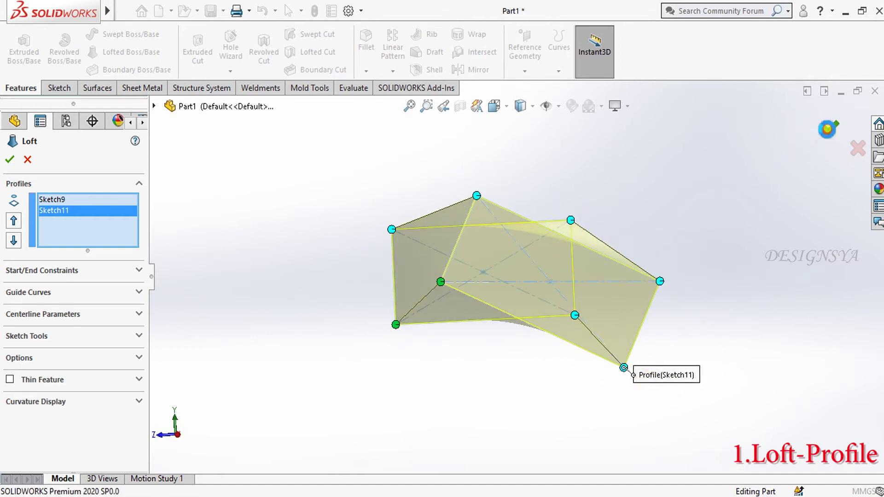
middle_drag(683, 166, 677, 217)
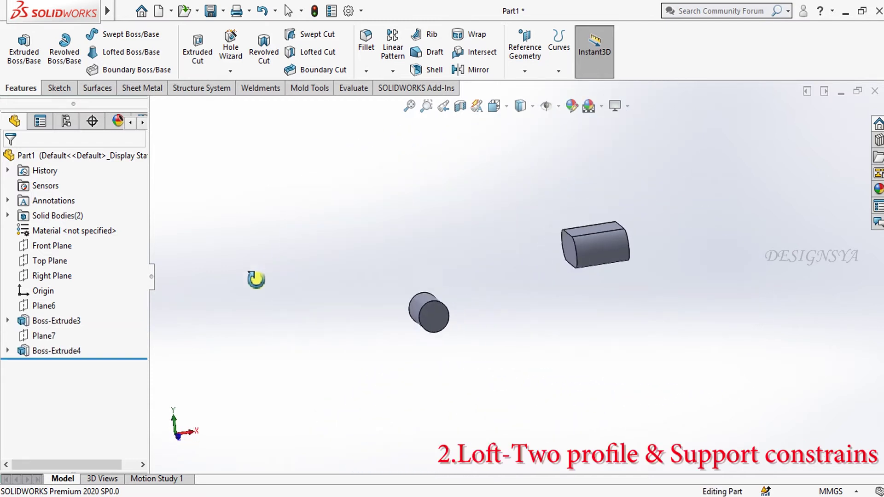
- Start a Lofted Boss/Base from the cylinder's back end face to the slot-shaped block's facing end face
middle_drag(253, 278, 239, 273)
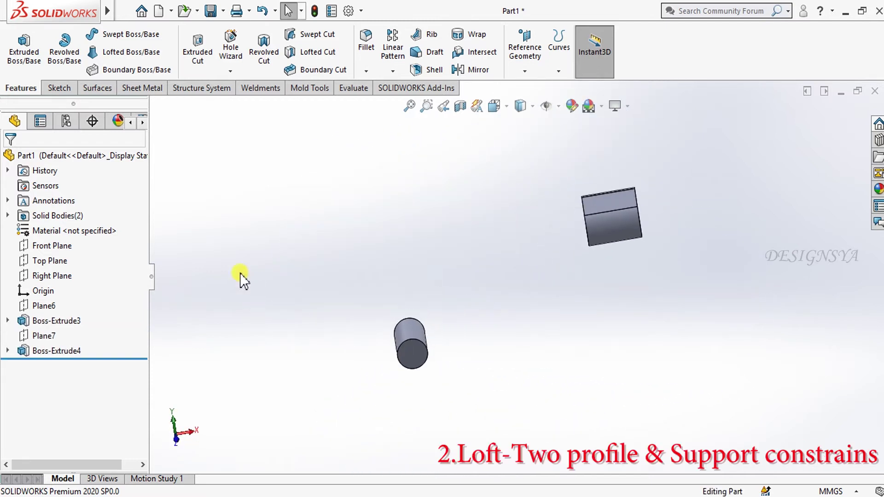
click(109, 55)
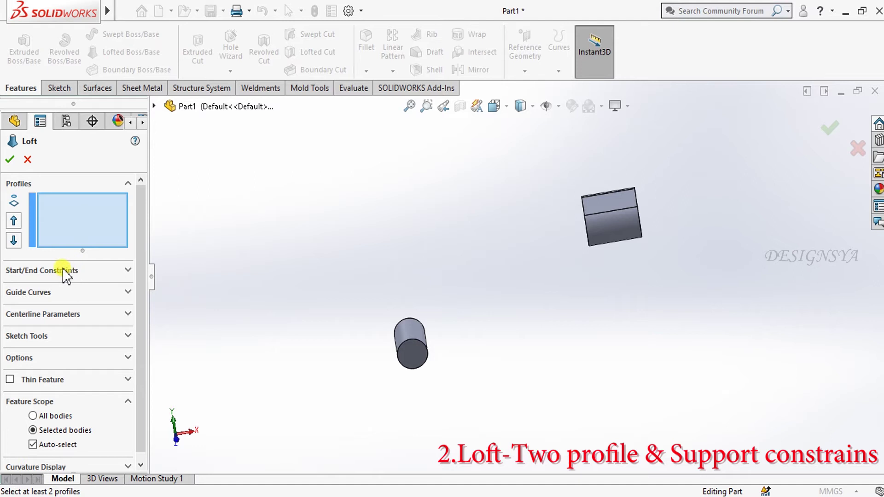
middle_drag(286, 271, 375, 305)
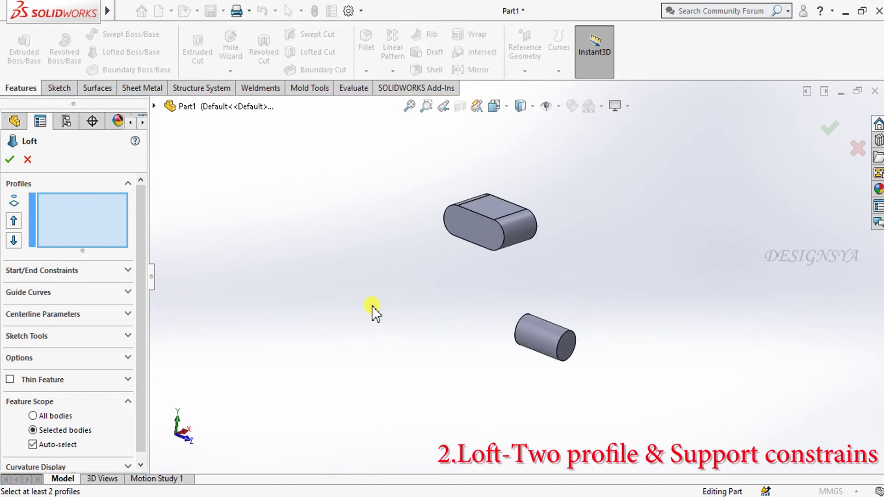
middle_drag(474, 355, 590, 361)
click(657, 271)
middle_drag(655, 284, 462, 331)
click(421, 289)
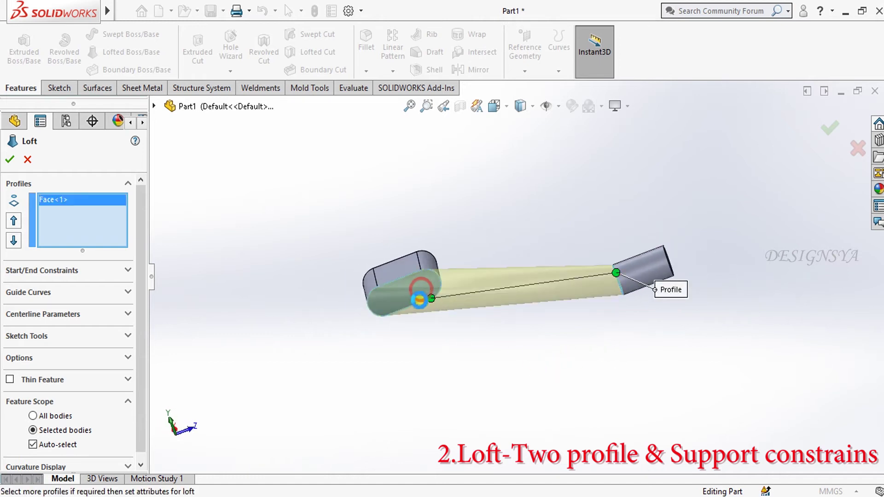
- In the front view, move the loft connector on the cylinder's face to the lowest point of the circle
middle_drag(220, 327, 491, 493)
middle_drag(711, 166, 747, 175)
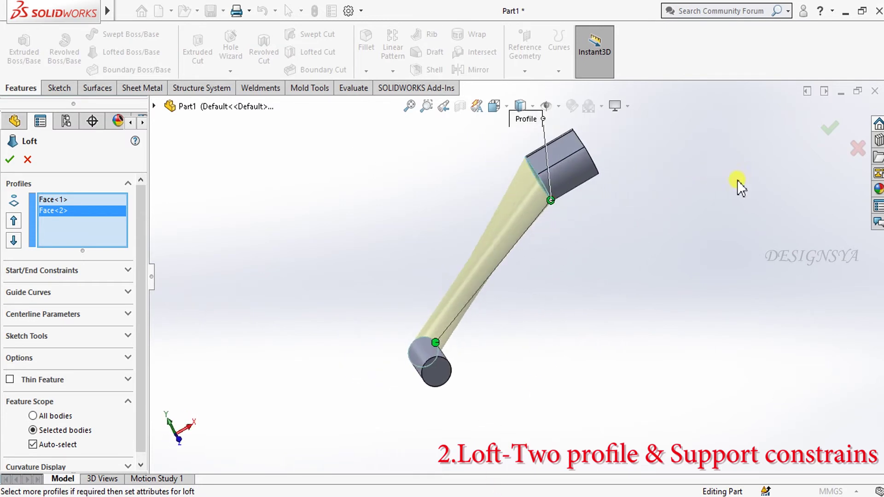
middle_drag(459, 234, 466, 186)
key(space)
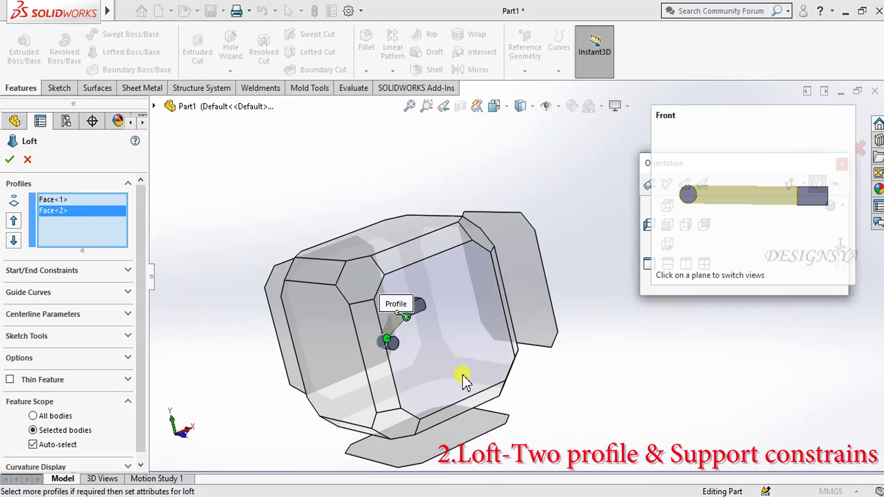
click(476, 376)
drag(362, 273, 341, 315)
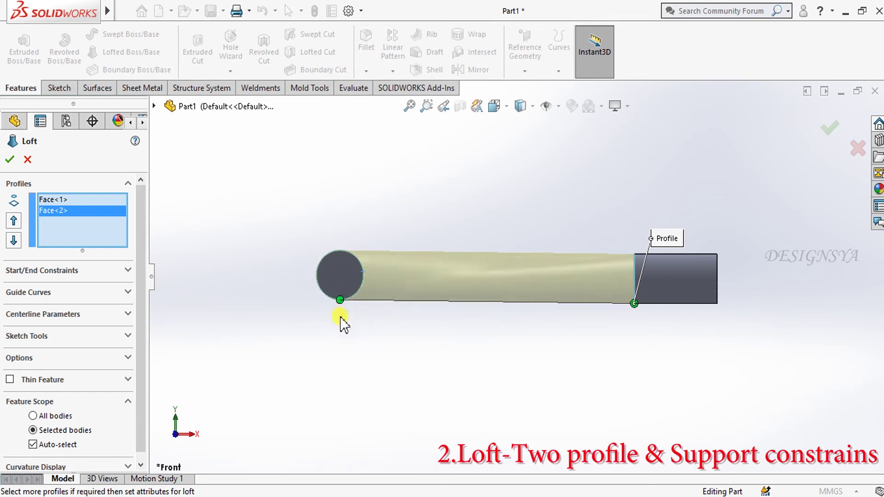
middle_drag(363, 381, 244, 310)
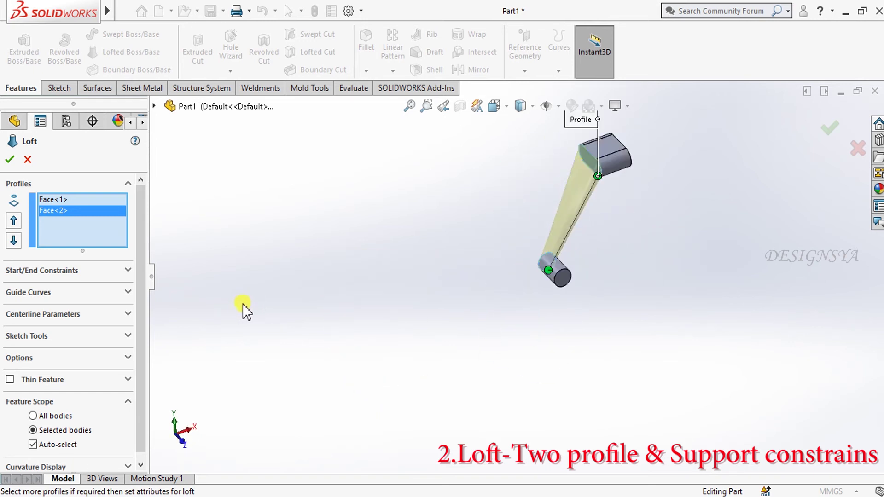
- Set both the start and end constraints of the loft to Tangency To Face
click(78, 272)
click(77, 334)
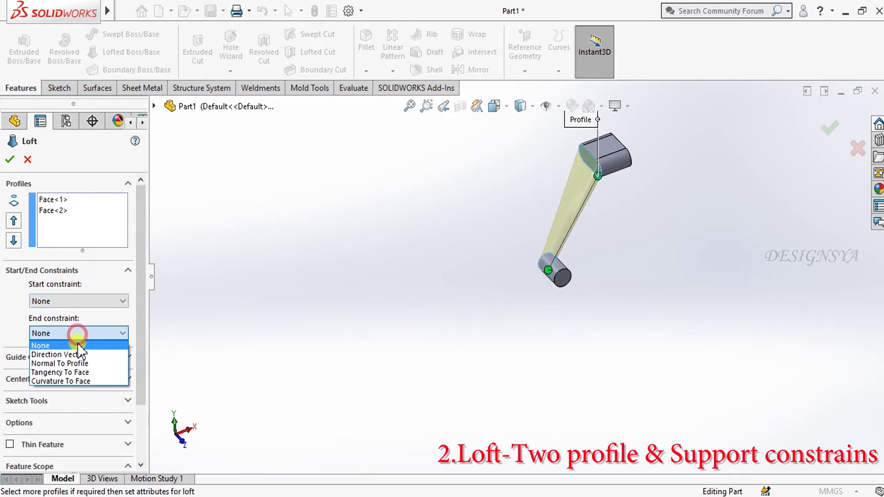
click(75, 371)
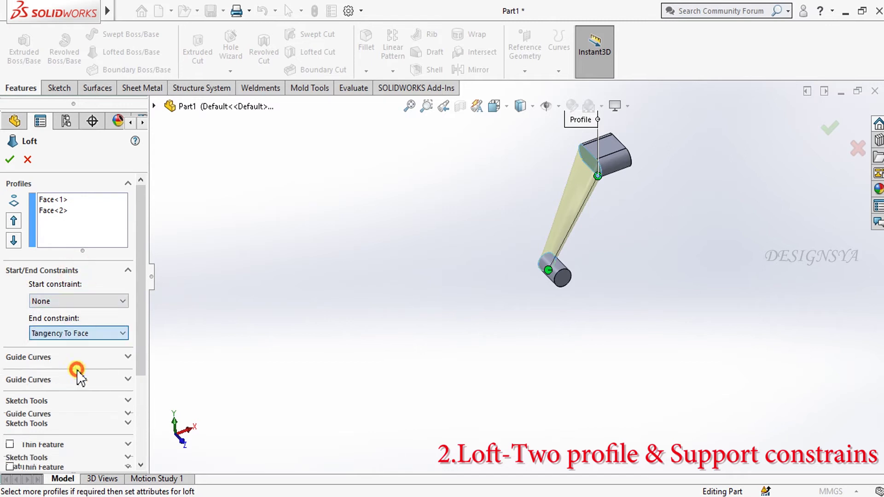
click(73, 300)
click(75, 338)
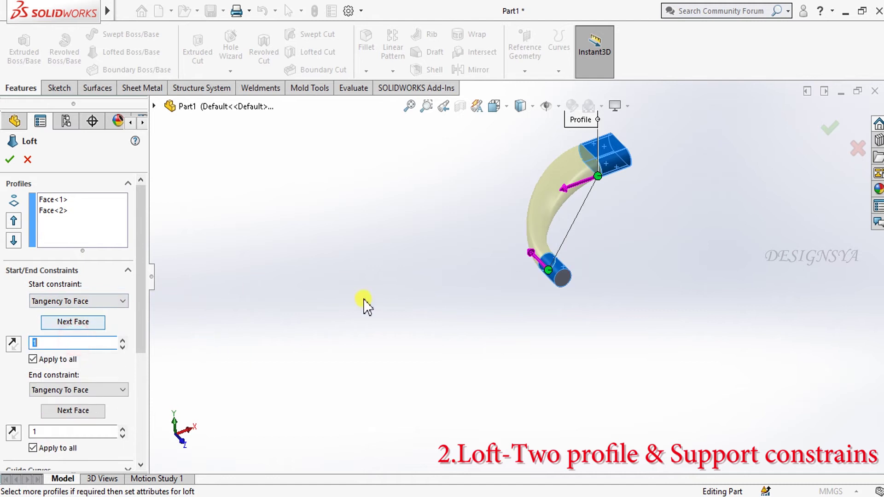
- Show all loft connectors and spread the ones on the cylinder's end around its circle to match the block's corners
scroll(592, 148, down, 2)
middle_drag(559, 380, 448, 361)
scroll(472, 380, down, 4)
scroll(472, 379, up, 4)
middle_drag(375, 198, 424, 210)
scroll(477, 402, down, 4)
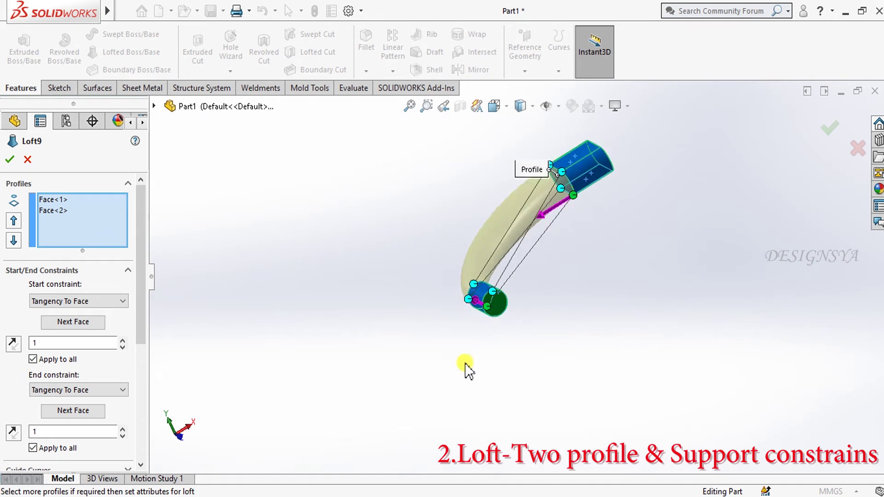
drag(522, 281, 532, 300)
drag(535, 244, 520, 276)
drag(584, 259, 568, 236)
drag(533, 299, 546, 310)
- Fine-tune the connectors on the cylinder's circle so they are evenly spaced, and accept the loft
key(space)
click(416, 369)
scroll(326, 326, down, 3)
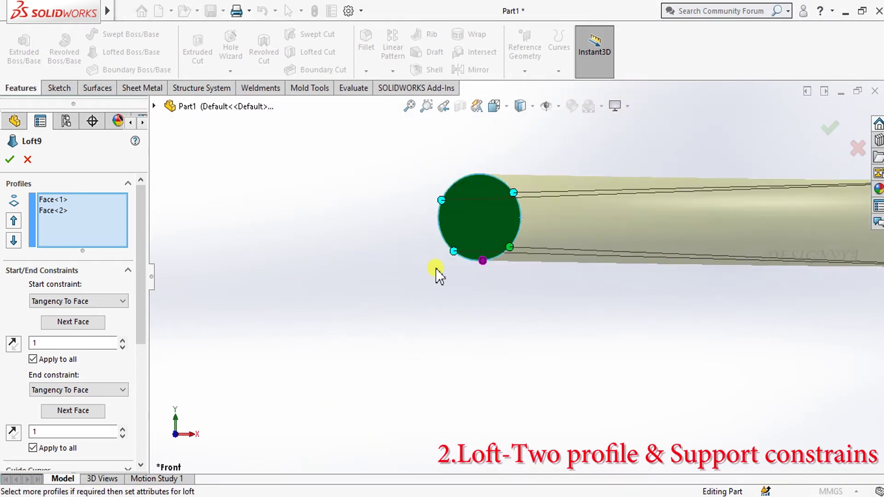
scroll(459, 244, down, 3)
drag(578, 255, 561, 266)
drag(441, 252, 441, 253)
drag(384, 202, 388, 186)
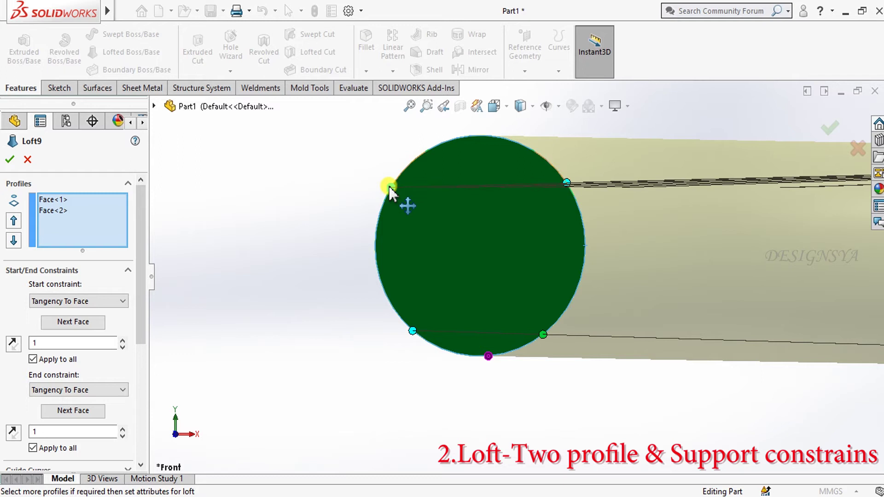
click(408, 106)
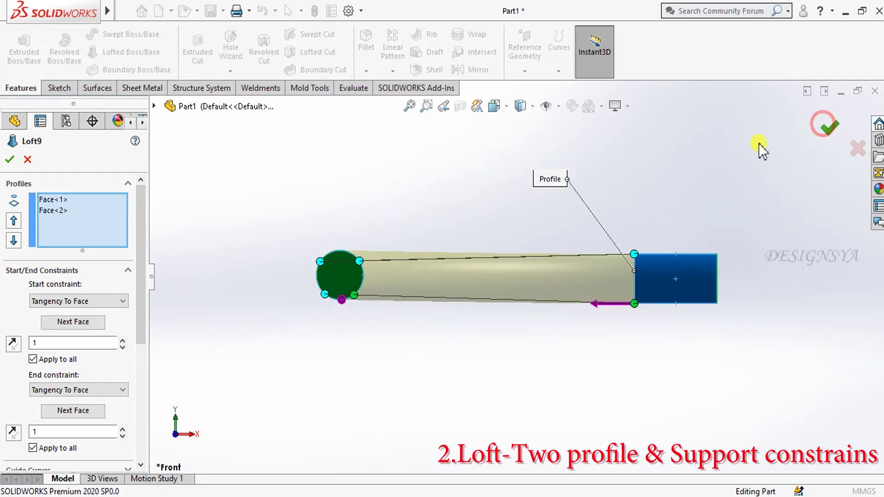
click(826, 125)
mouse_move(421, 207)
middle_down()
mouse_move(419, 347)
mouse_move(405, 278)
mouse_move(437, 230)
mouse_move(529, 244)
mouse_move(502, 208)
middle_up()
click(409, 106)
- Start a Lofted Boss/Base through the four circles in order from the Right Plane to Plane10
middle_drag(393, 239, 375, 432)
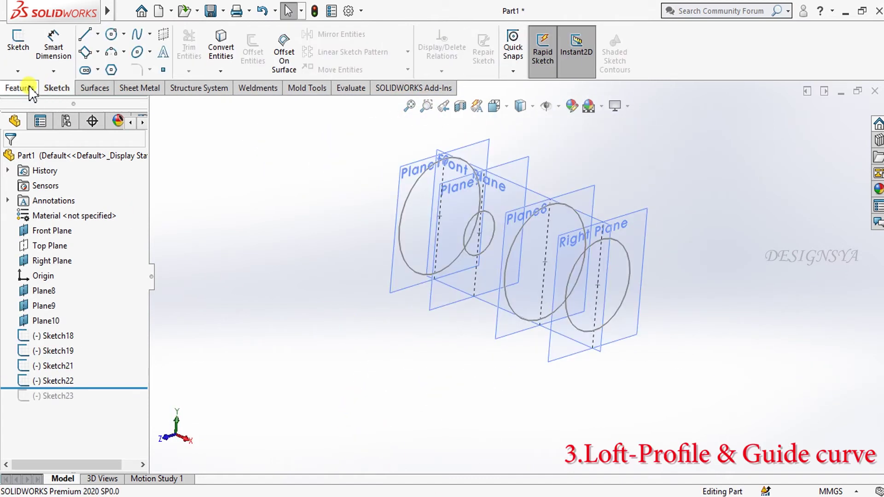
click(28, 88)
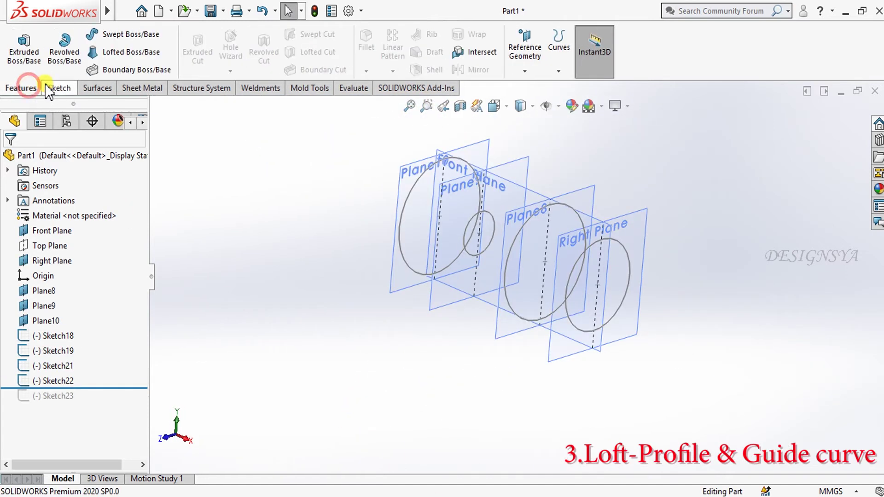
click(138, 51)
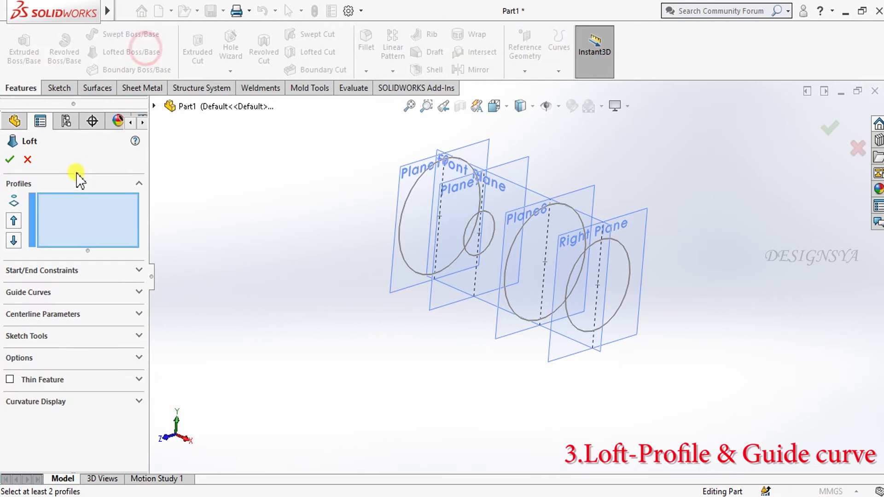
click(578, 331)
click(518, 315)
click(468, 253)
click(400, 235)
- Align the loft connectors of all four circles along one straight line and accept the loft
mouse_move(456, 357)
middle_down()
mouse_move(444, 271)
mouse_move(401, 418)
middle_up()
key(space)
click(412, 256)
drag(441, 128, 516, 131)
drag(502, 204, 516, 204)
drag(476, 326, 516, 326)
drag(486, 424, 516, 425)
middle_drag(517, 424, 491, 131)
drag(485, 122, 421, 266)
mouse_move(421, 266)
middle_down()
mouse_move(479, 267)
mouse_move(462, 271)
middle_up()
click(830, 128)
middle_drag(539, 385, 482, 428)
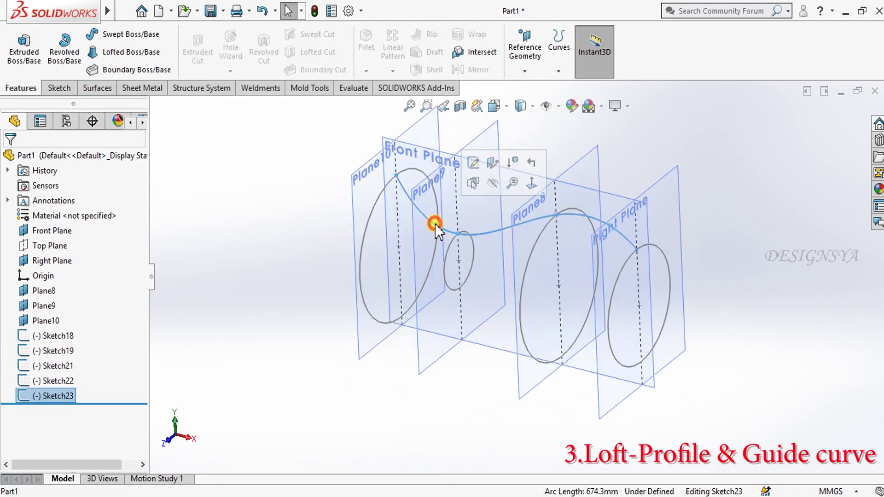
- Edit the guide spline in Sketch23, bending the tangents at its first and third points downward, and exit the sketch
click(435, 223)
click(476, 165)
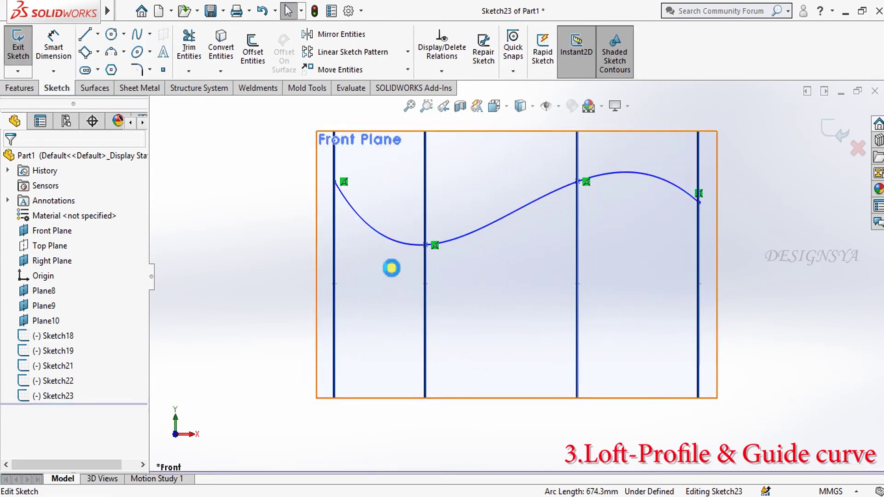
click(365, 223)
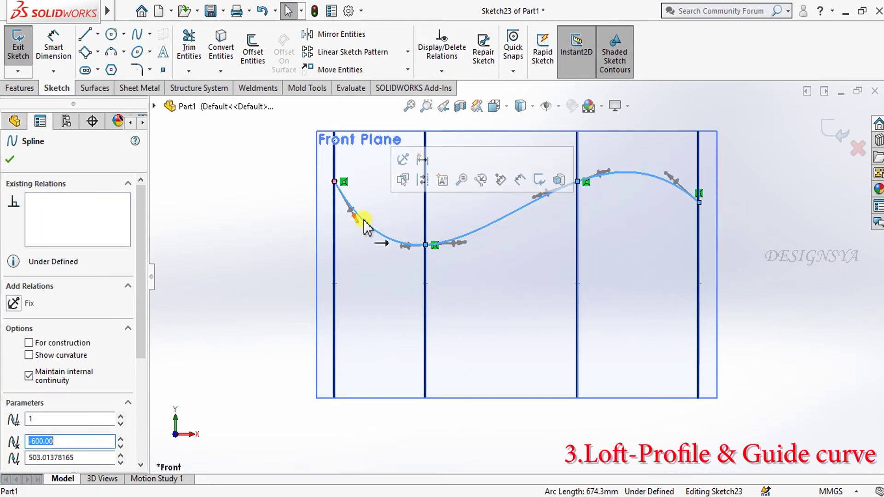
drag(355, 223, 359, 261)
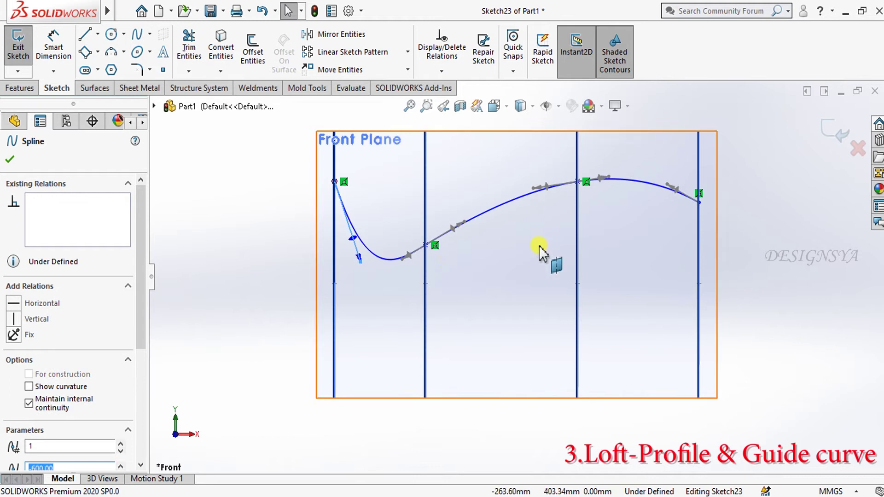
drag(609, 179, 611, 197)
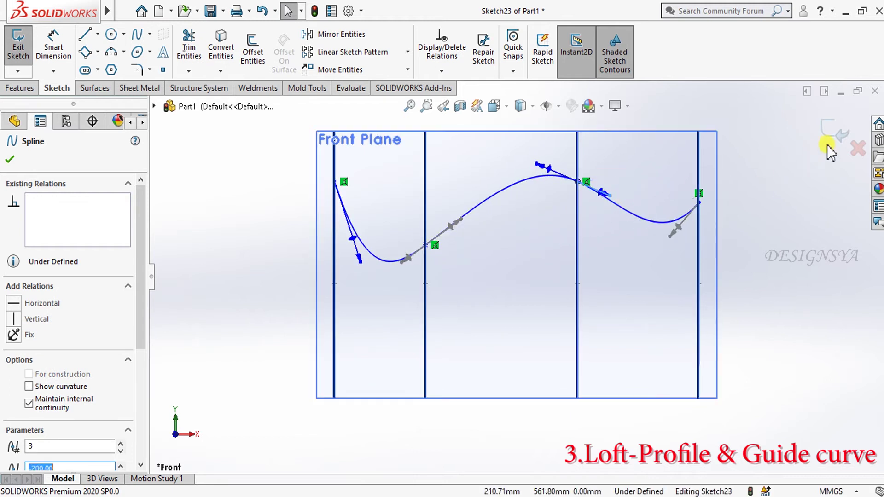
click(829, 129)
- Start a new Lofted Boss/Base with Sketch18, Sketch19, Sketch21 and Sketch22 as profiles
middle_drag(786, 225, 628, 249)
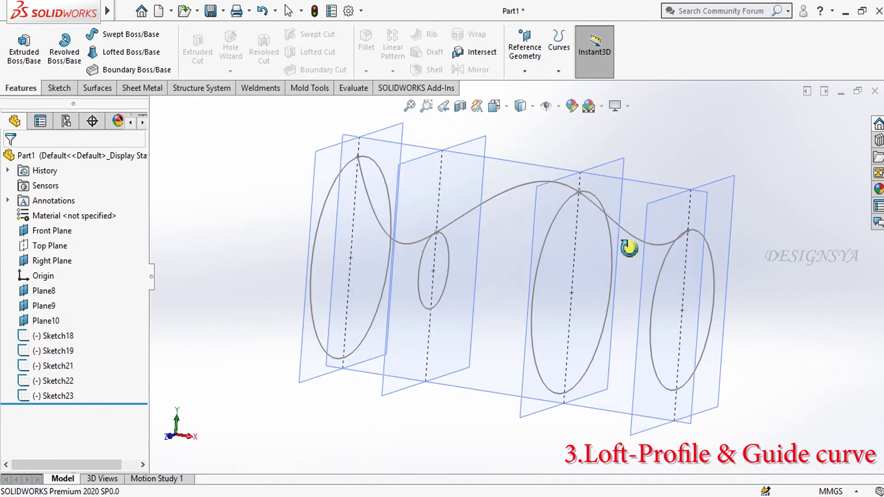
click(102, 60)
click(663, 385)
click(538, 380)
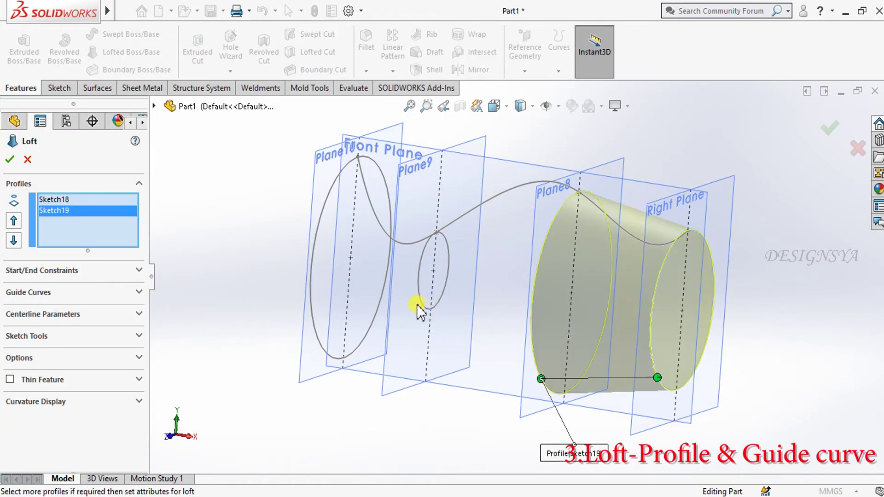
click(420, 299)
click(316, 332)
- Move the loft connector on Plane10's circle into line with the other connectors near the lowest points of the circles
middle_drag(330, 314, 327, 329)
drag(362, 323, 433, 307)
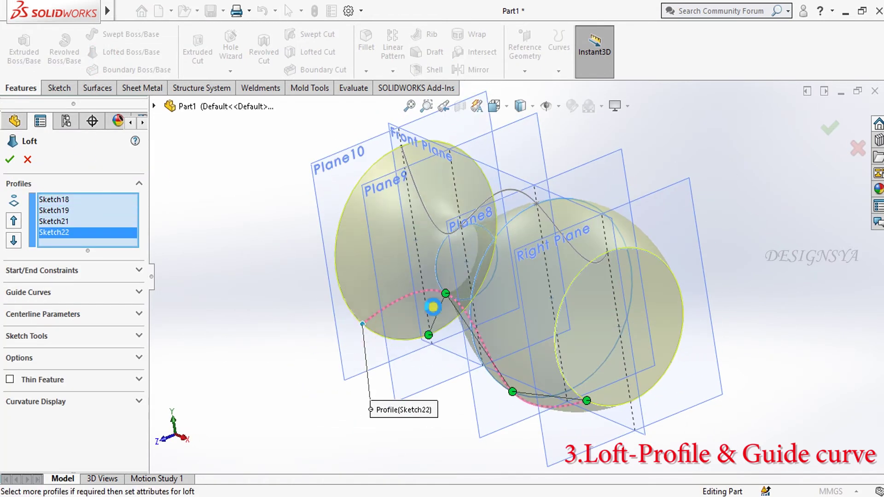
middle_drag(433, 307, 429, 305)
drag(428, 305, 449, 324)
mouse_move(449, 324)
middle_down()
mouse_move(464, 336)
mouse_move(465, 271)
mouse_move(474, 277)
mouse_move(377, 308)
mouse_move(350, 299)
middle_up()
- Complete the loft with the wavy spline as its guide curve, and hide the Front Plane
click(74, 292)
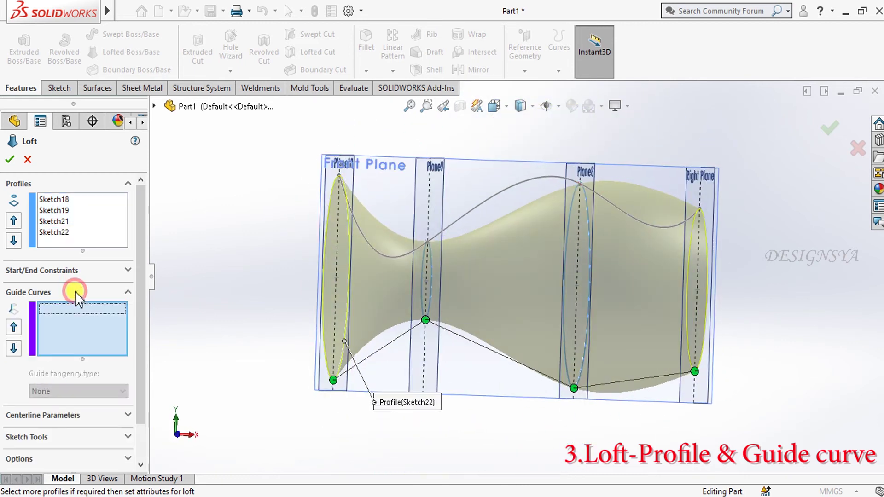
middle_drag(483, 279, 465, 292)
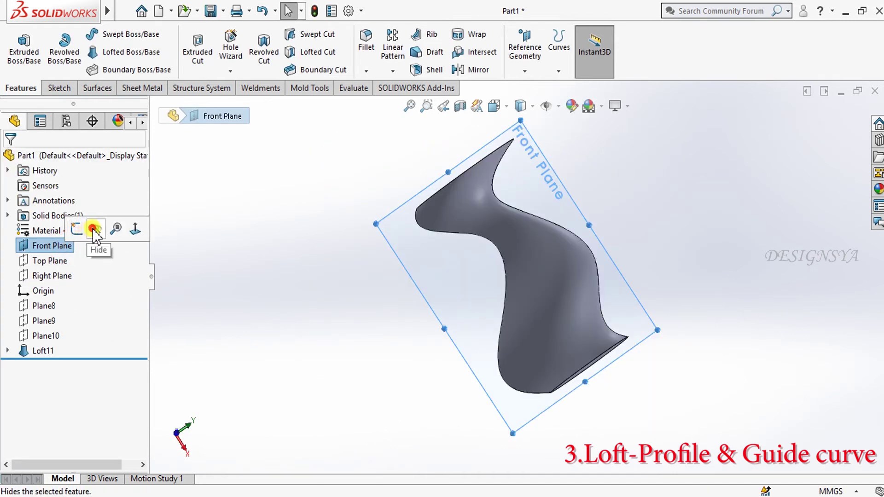
click(94, 229)
mouse_move(311, 282)
middle_down()
mouse_move(405, 346)
mouse_move(385, 252)
mouse_move(313, 237)
mouse_move(236, 318)
mouse_move(186, 328)
mouse_move(187, 299)
mouse_move(319, 213)
middle_up()
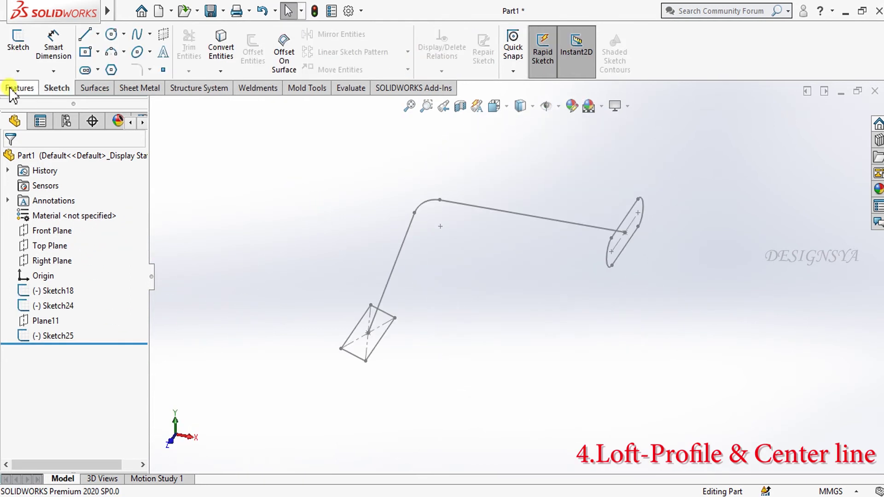
- Start a Lofted Boss/Base and set the bent path Sketch24 as its centerline
click(9, 87)
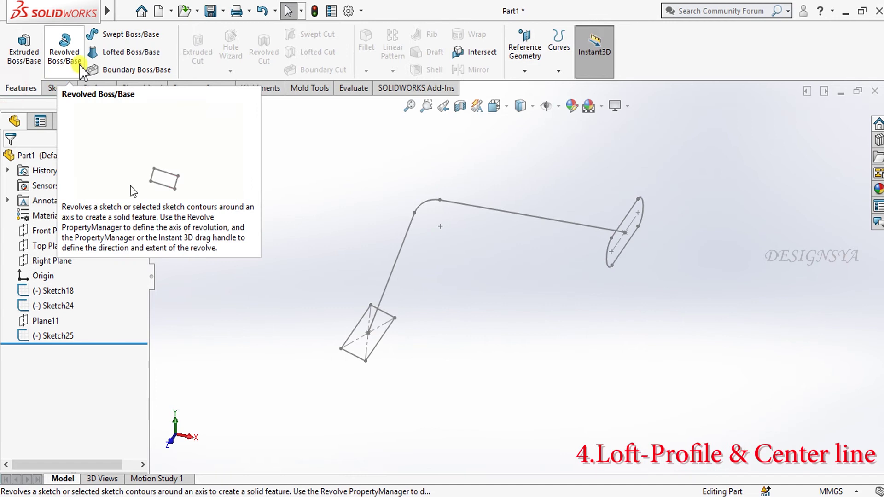
click(107, 53)
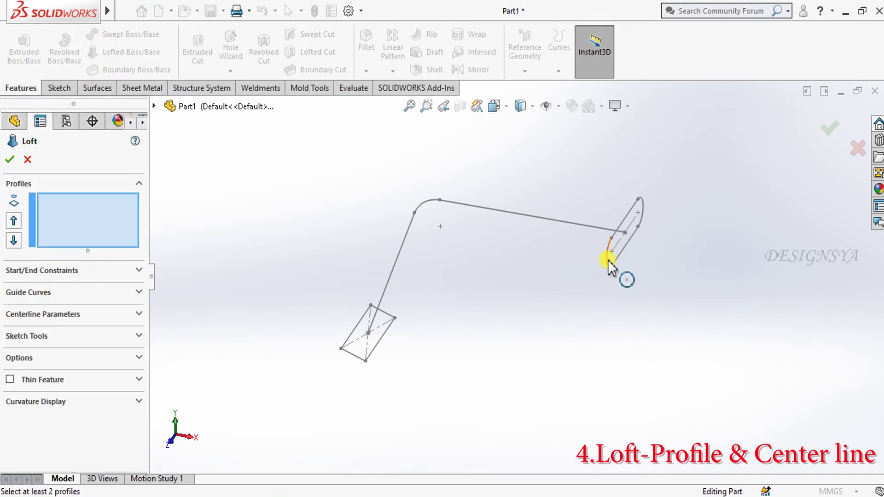
click(111, 315)
click(400, 245)
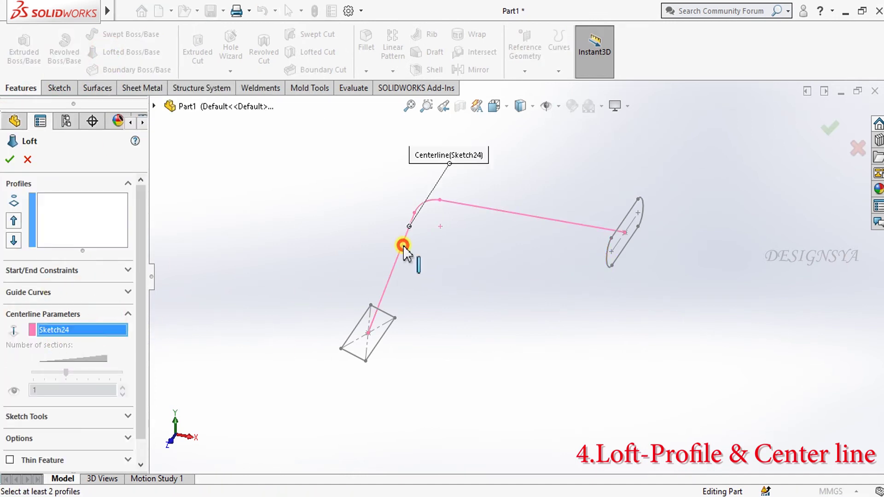
- Add the slot Sketch18 and the rectangle Sketch25 as the loft's profiles
click(49, 215)
click(622, 245)
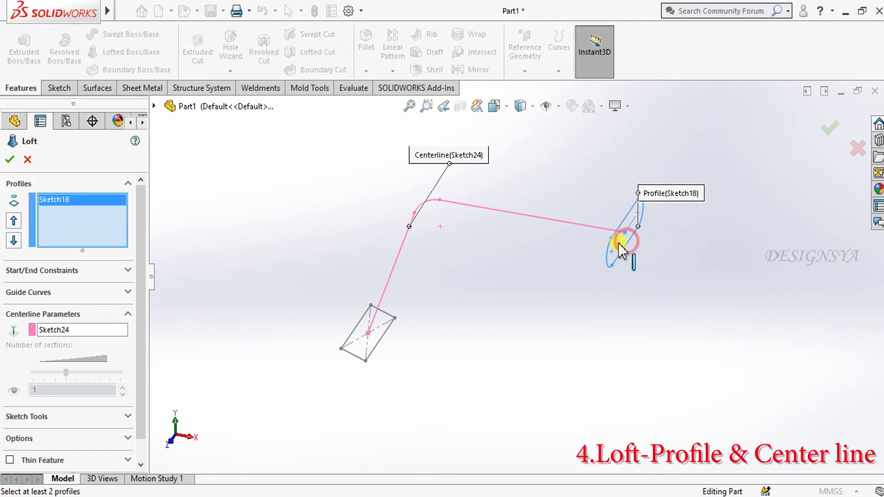
click(378, 335)
mouse_move(377, 335)
middle_down()
mouse_move(424, 339)
mouse_move(428, 302)
mouse_move(477, 276)
mouse_move(551, 296)
mouse_move(543, 269)
mouse_move(493, 282)
mouse_move(486, 341)
mouse_move(554, 278)
mouse_move(544, 300)
middle_up()
- Show all connectors of the centerline loft and accept the feature
right_click(443, 367)
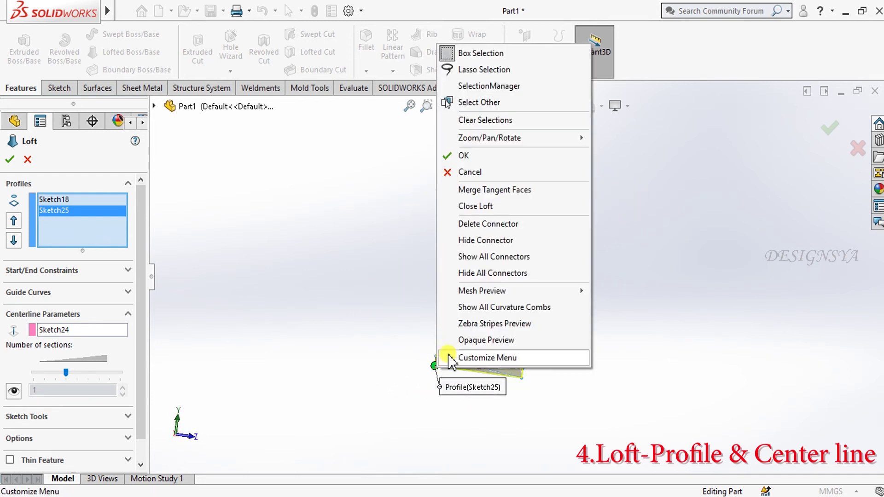
click(476, 257)
middle_drag(596, 310, 546, 272)
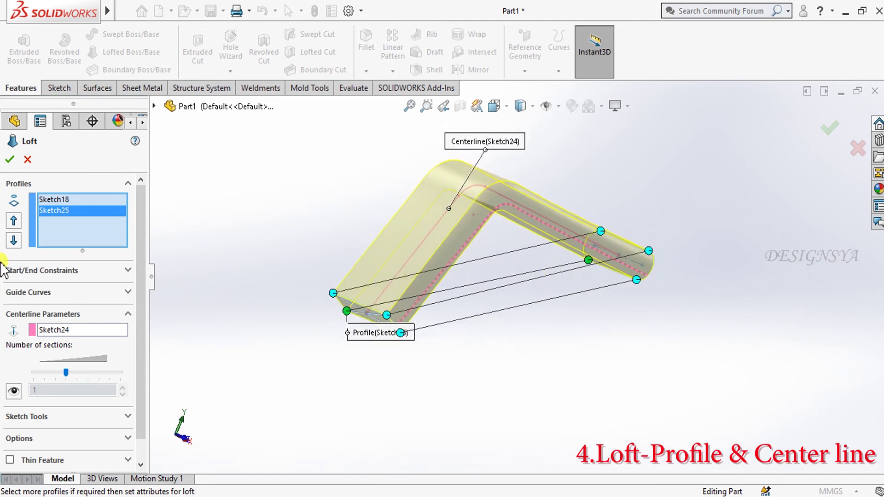
click(20, 161)
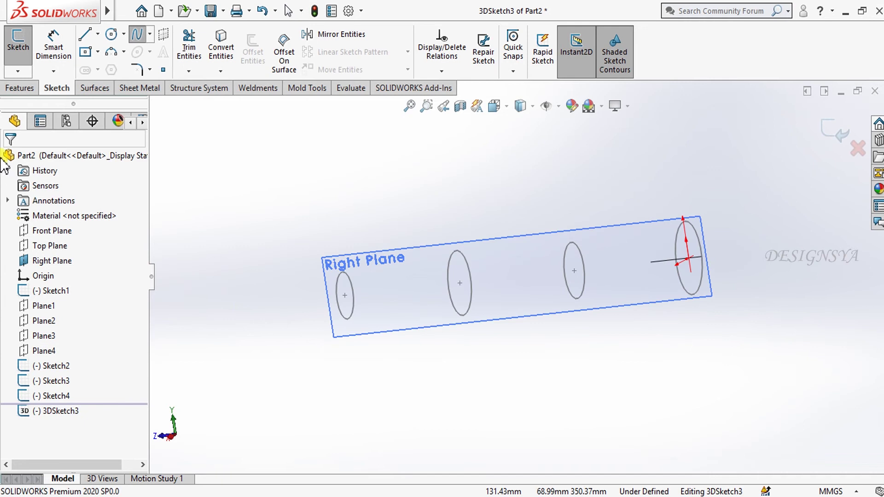
click(18, 72)
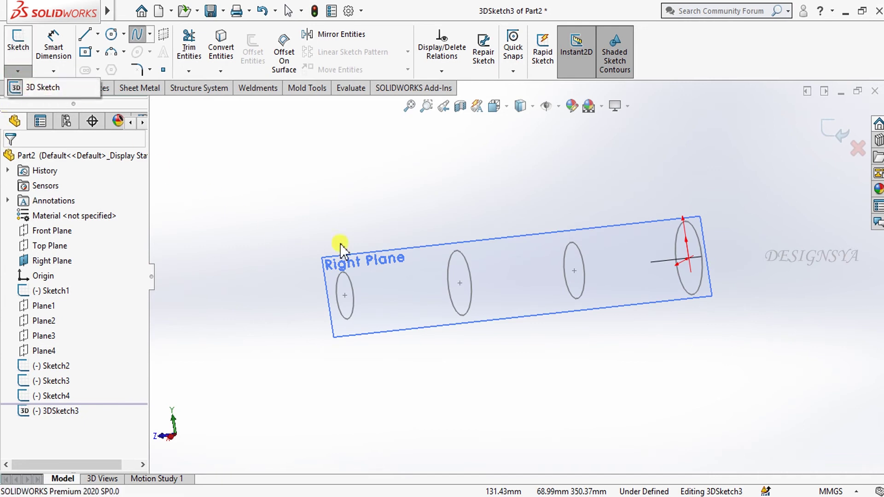
right_click(413, 256)
click(396, 253)
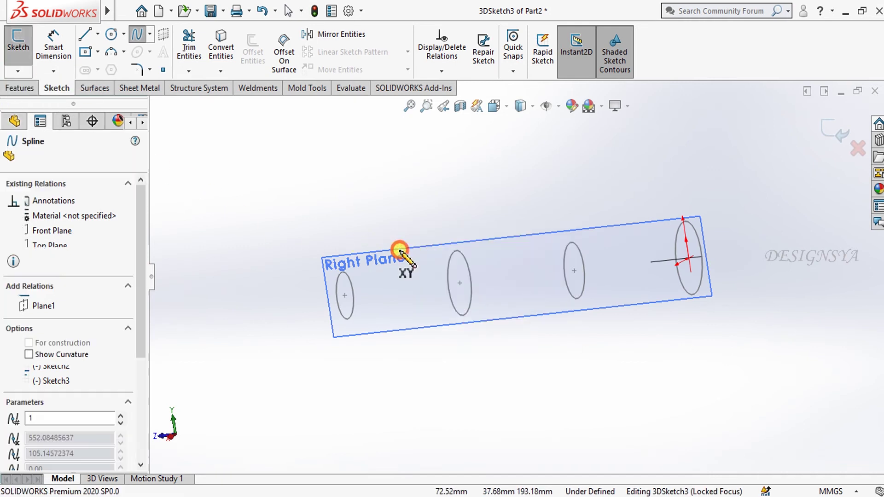
key(Escape)
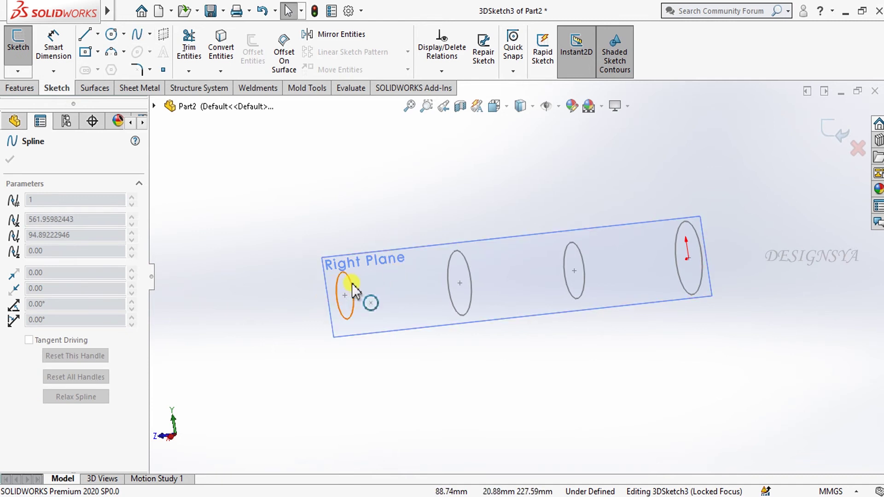
- Activate the Right Plane as the sketching plane within the 3D sketch
click(364, 282)
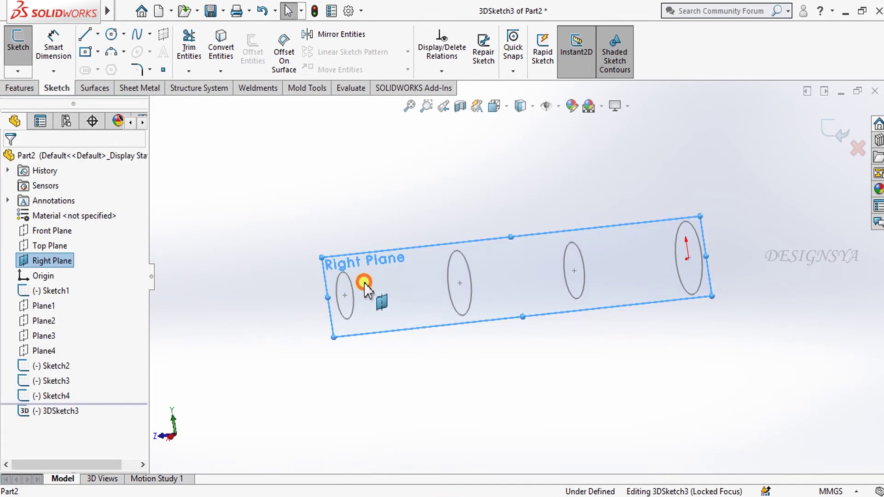
click(17, 74)
click(47, 103)
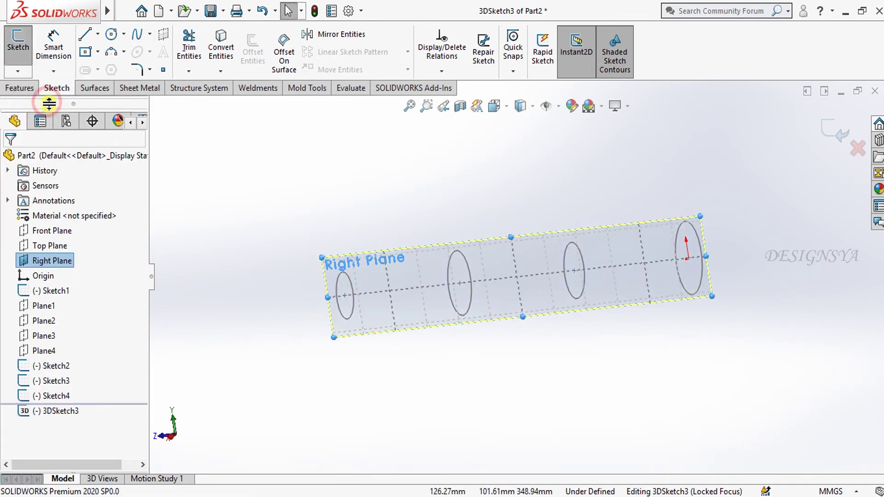
middle_drag(251, 257, 259, 262)
- Draw a spline through the uppermost points of the four circles, from the smallest to the largest, and exit the 3D sketch
click(137, 34)
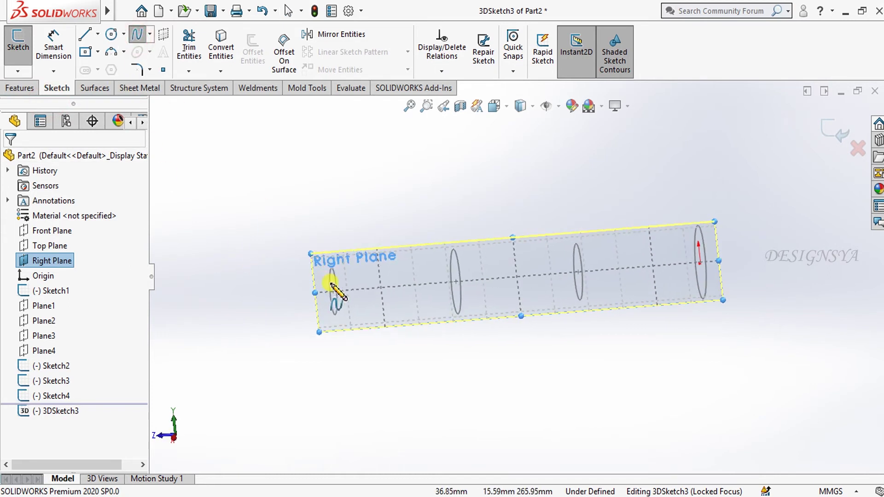
click(332, 270)
click(455, 251)
click(575, 245)
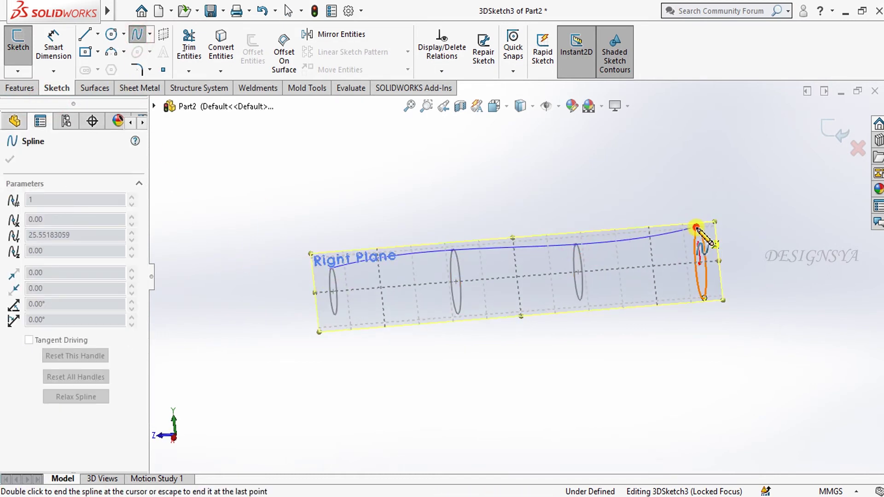
double_click(696, 226)
click(831, 133)
- Set up a Lofted Boss/Base with the circles Sketch4, Sketch3, Sketch2 and Sketch1 as profiles, in that order
click(23, 88)
click(131, 51)
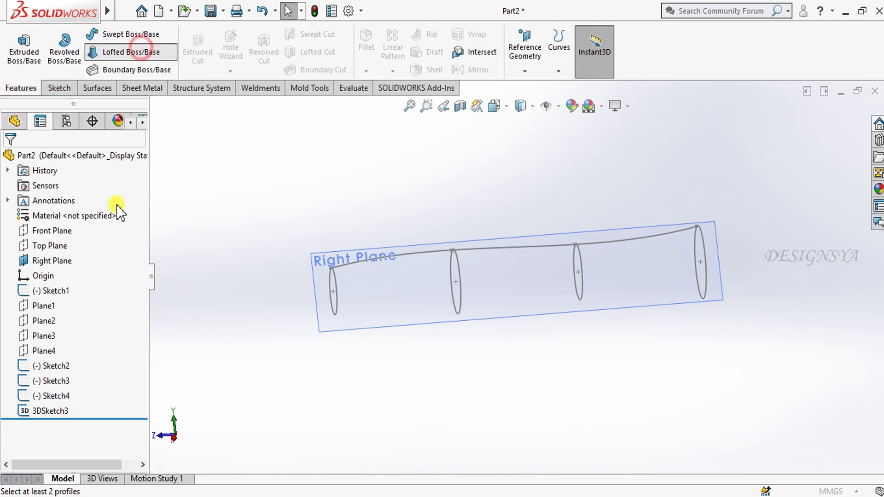
click(336, 311)
click(458, 313)
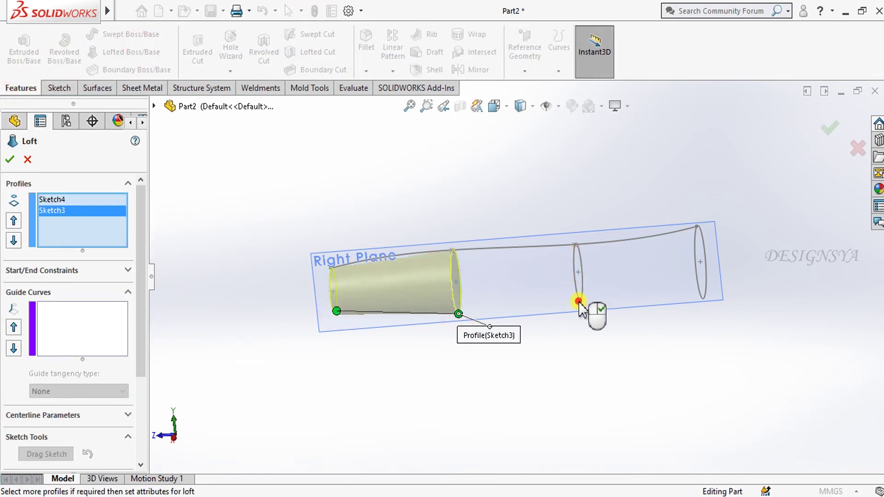
click(579, 299)
click(700, 297)
right_click(610, 376)
click(351, 285)
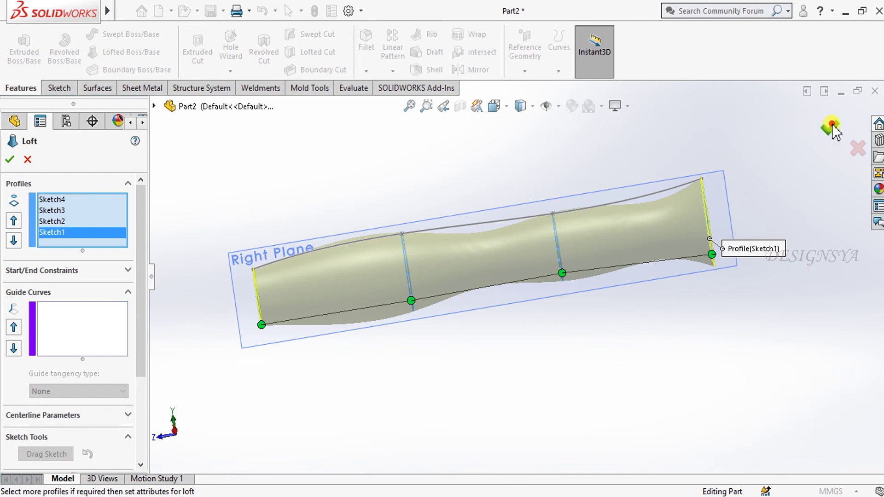
- Accept the loft through the four circles
click(833, 131)
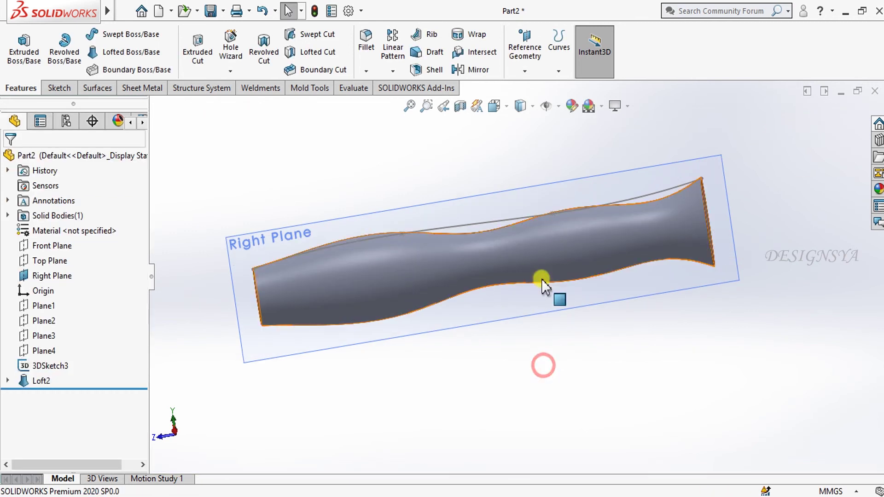
middle_drag(543, 282, 513, 331)
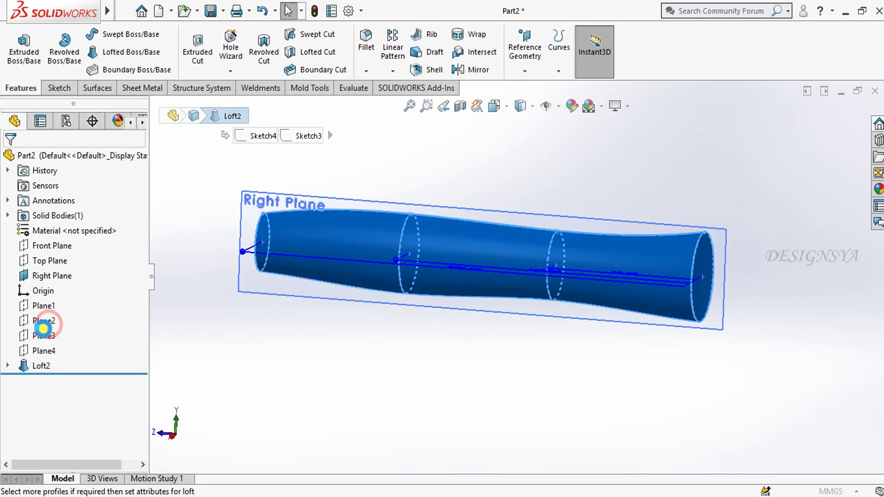
- Reopen the loft that uses the 3D sketch spline as its guide curve and turn on Drag Sketch
click(46, 325)
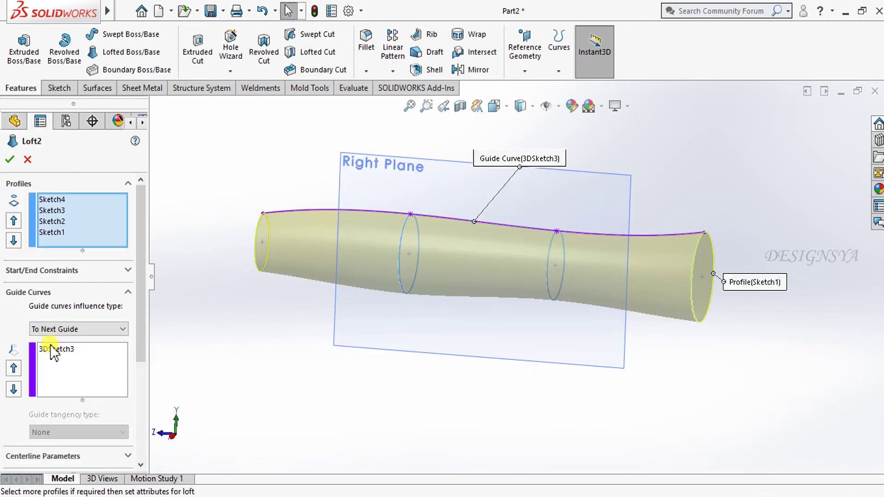
drag(142, 339, 141, 445)
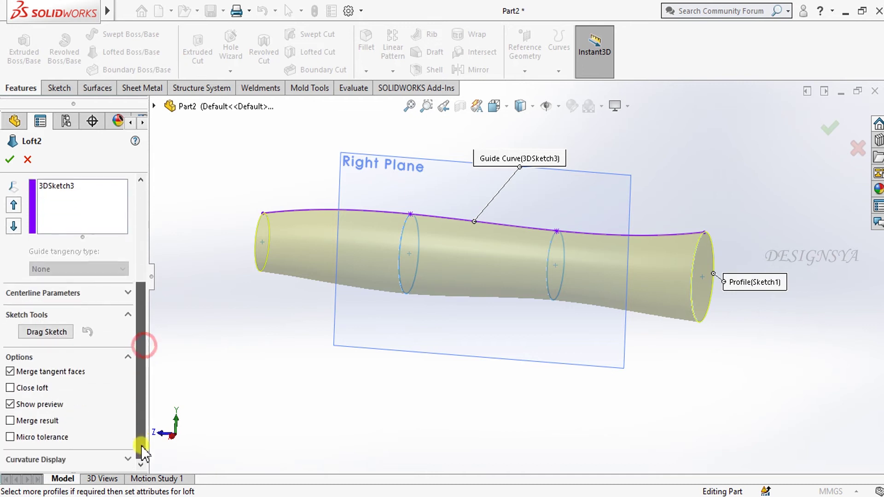
click(48, 332)
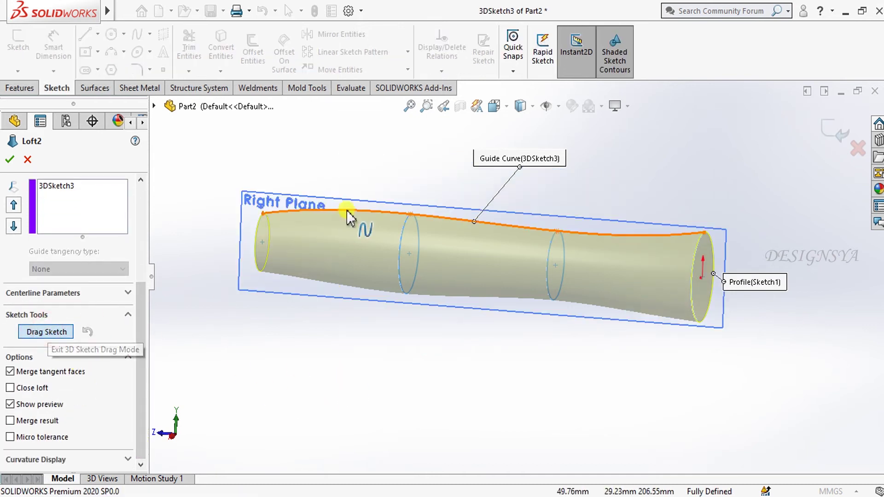
- Reshape the guide spline with its tangency handles near the smallest, second and largest circles, and leave the sketch drag mode
mouse_move(409, 218)
mouse_down()
mouse_move(389, 212)
mouse_move(308, 271)
mouse_move(320, 194)
mouse_up()
drag(361, 223, 450, 215)
drag(676, 237, 659, 257)
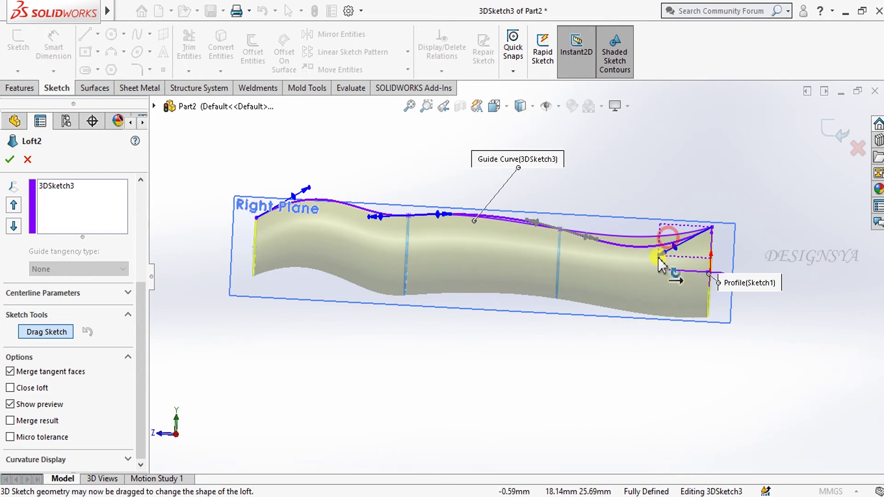
click(823, 123)
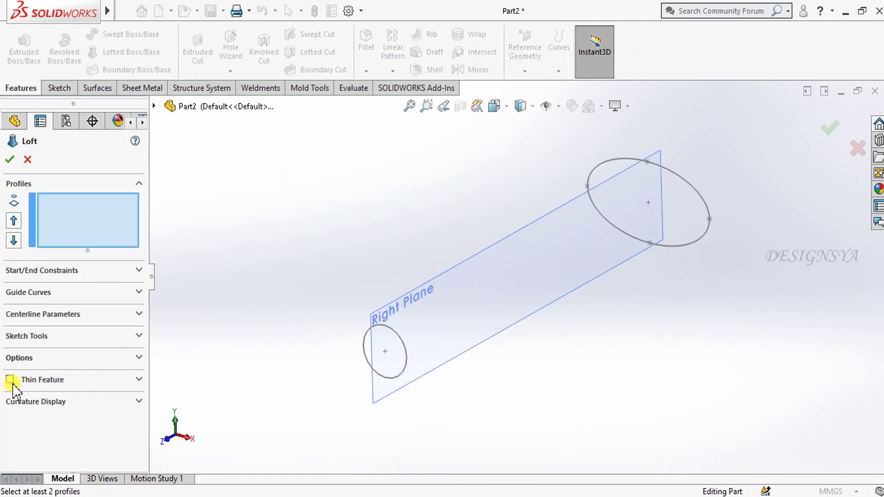
- Select the circles Sketch1 and Sketch4 as the two profiles of the loft
click(686, 244)
click(401, 341)
mouse_move(420, 361)
middle_down()
mouse_move(415, 376)
mouse_move(507, 357)
middle_up()
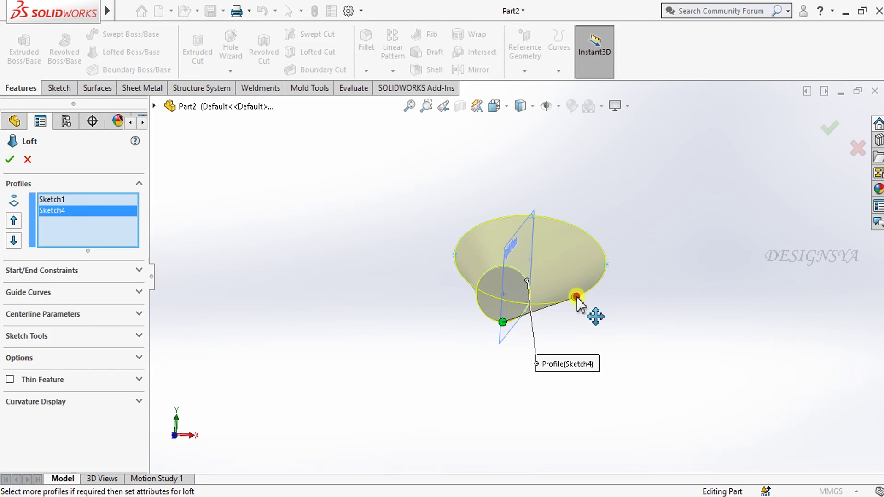
middle_drag(562, 351, 561, 382)
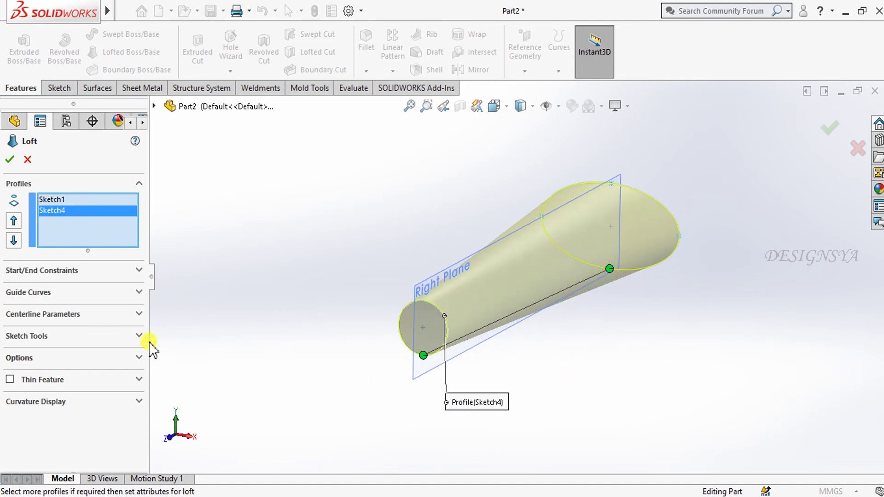
- Make the loft a One-Direction thin feature 1.00 mm thick and flip its wall direction back and forth
click(10, 379)
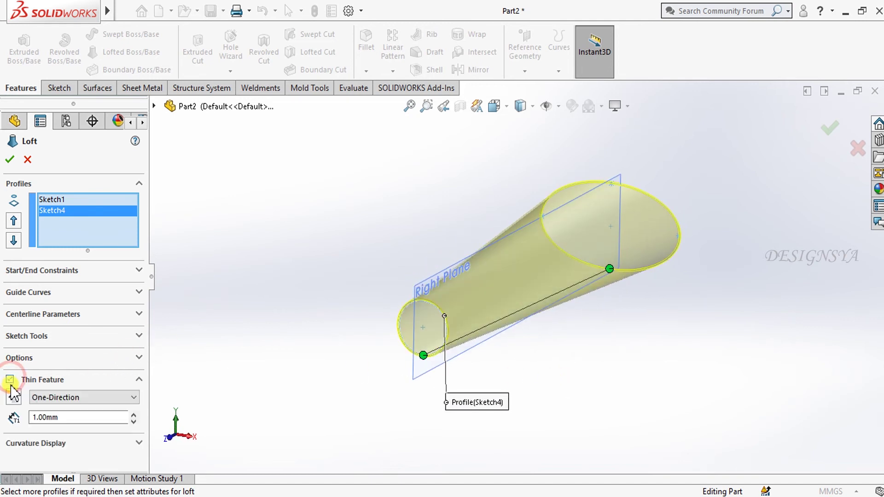
middle_drag(270, 360, 283, 334)
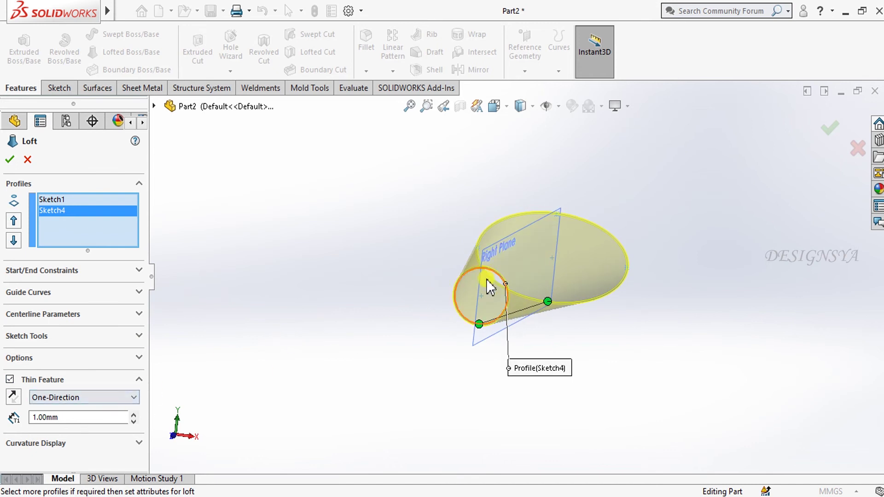
scroll(491, 299, down, 5)
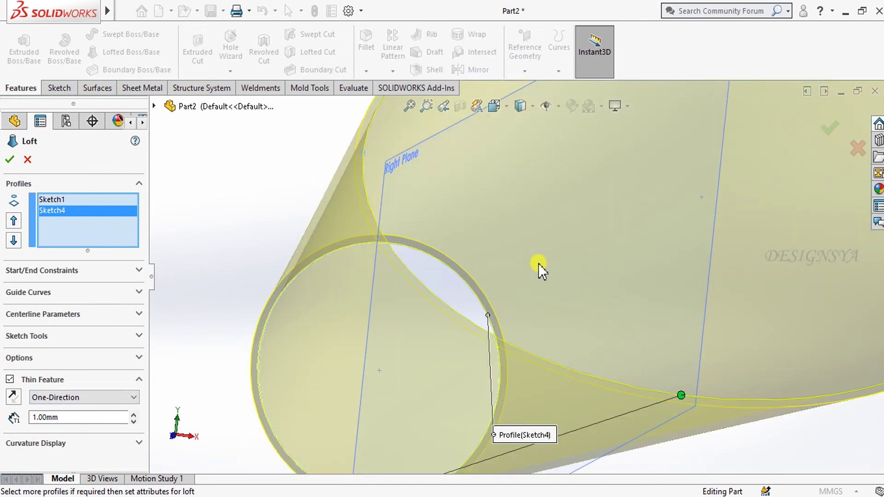
ctrl+middle_drag(240, 348, 220, 318)
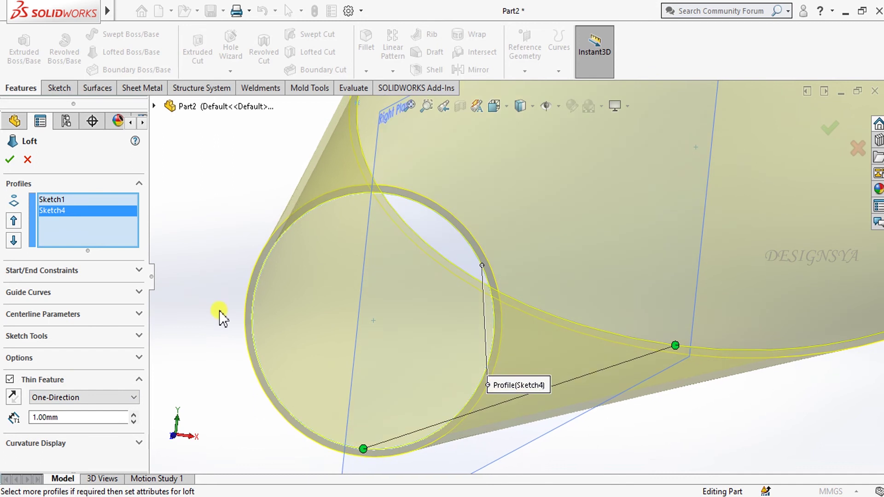
click(18, 398)
click(17, 397)
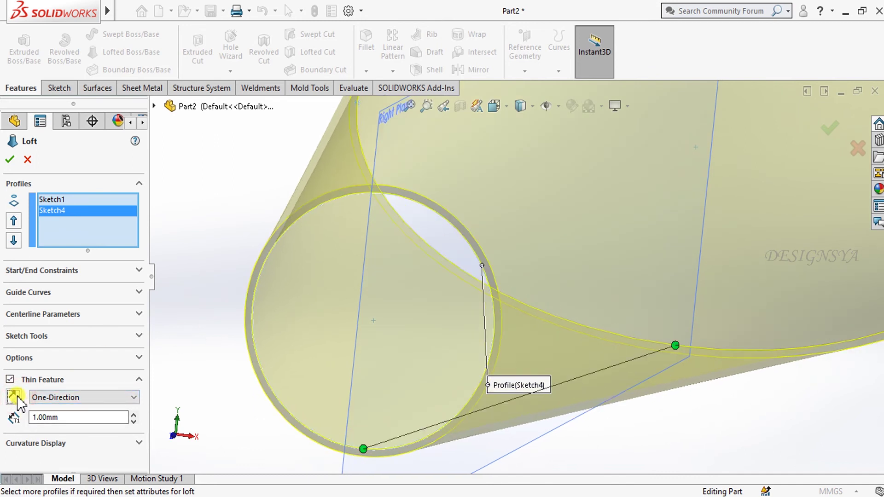
- Try the Mid-Plane thin feature type and step its thickness up and back down
click(53, 396)
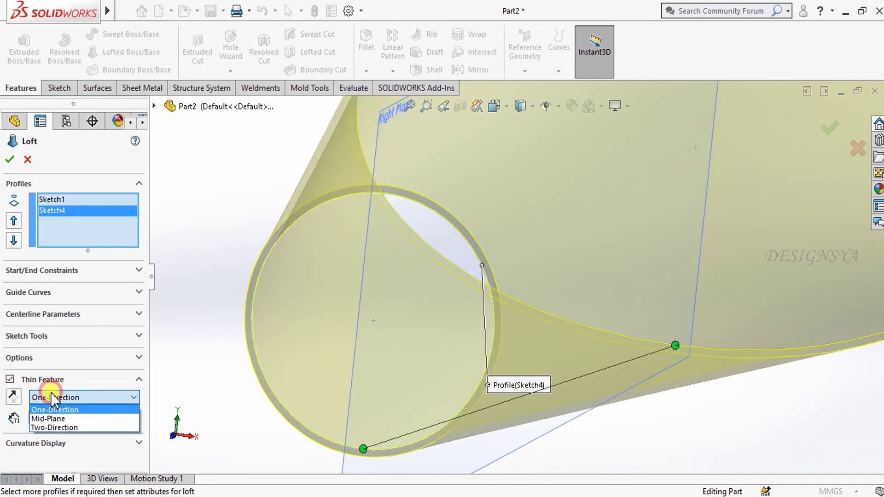
click(54, 419)
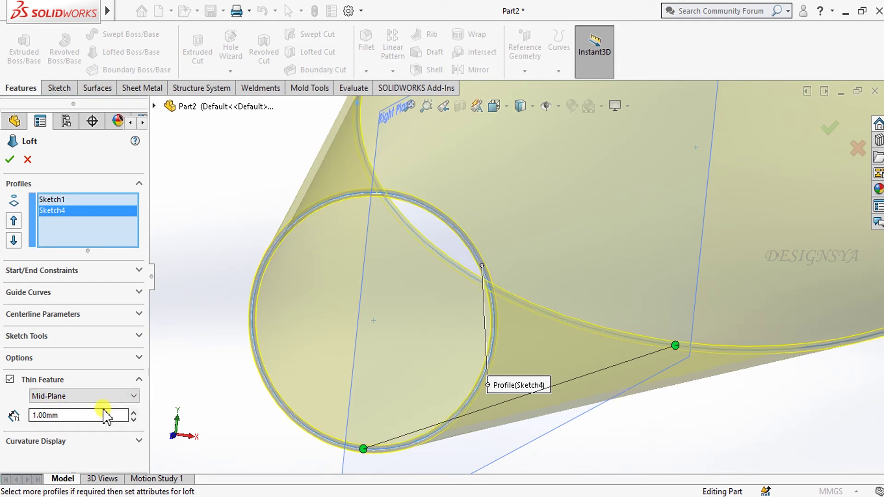
click(133, 413)
click(133, 421)
- Set the thin feature type to Two-Direction and enter 2 mm as the thickness of the first direction
click(122, 397)
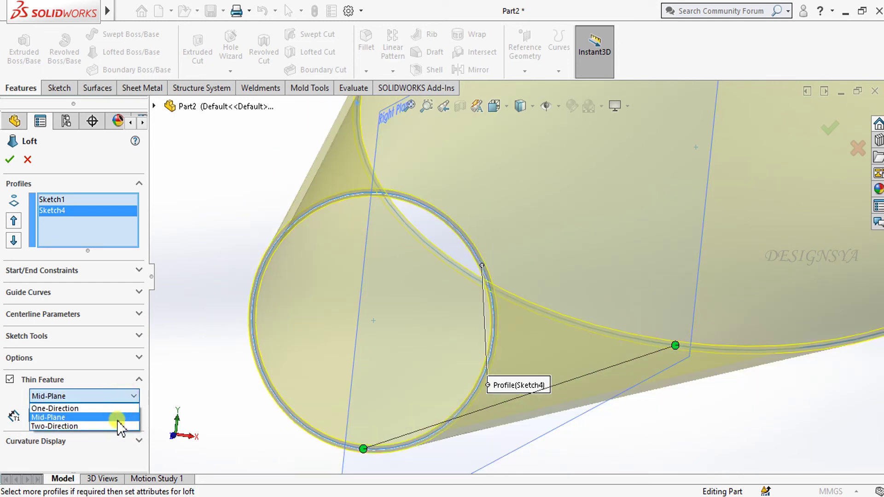
click(123, 424)
click(117, 419)
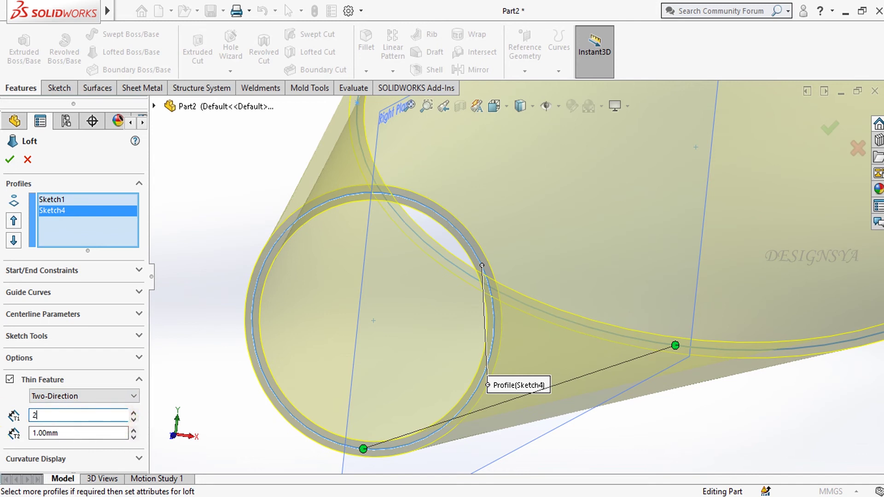
click(134, 412)
click(134, 419)
- Switch the Thin Feature option off and on again, and accept the loft
click(26, 380)
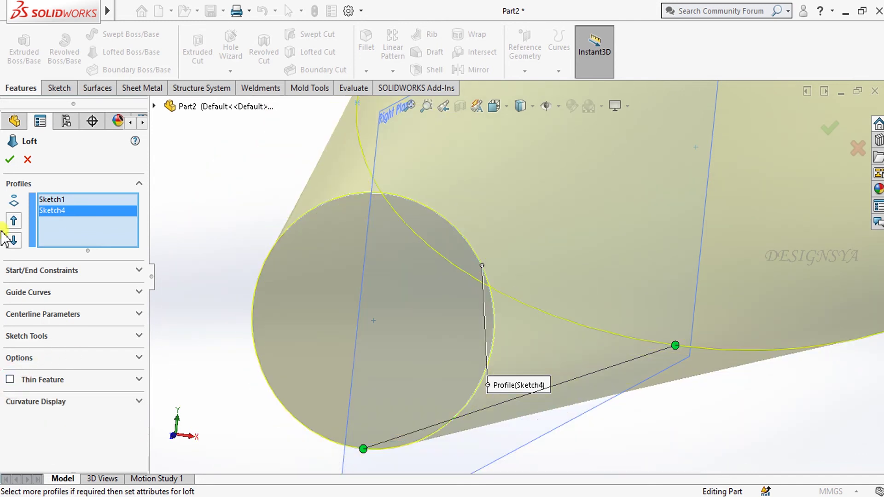
click(10, 379)
click(11, 161)
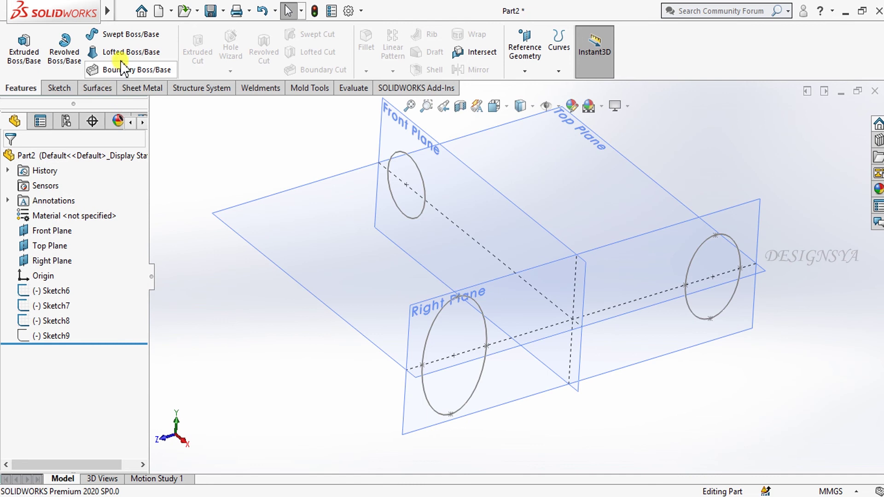
- Set up a Lofted Boss/Base with the circles Sketch6, Sketch8 and Sketch7 as profiles, in that order
click(122, 52)
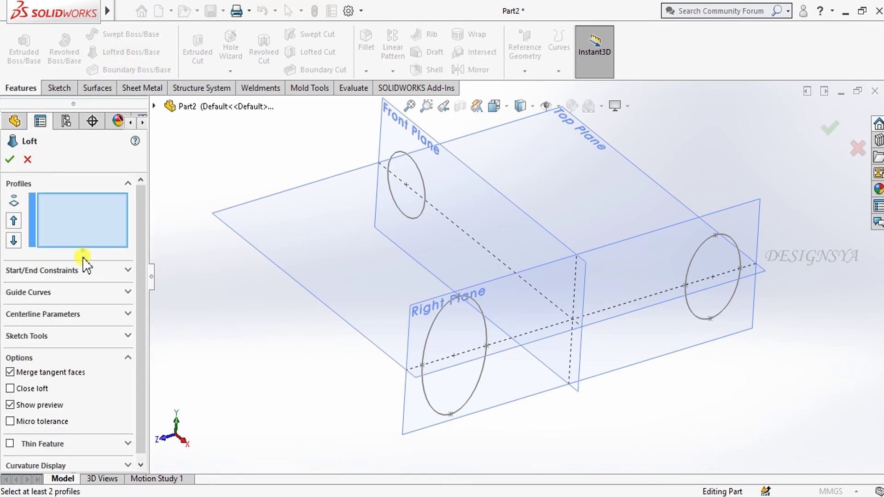
click(438, 322)
click(392, 193)
click(730, 261)
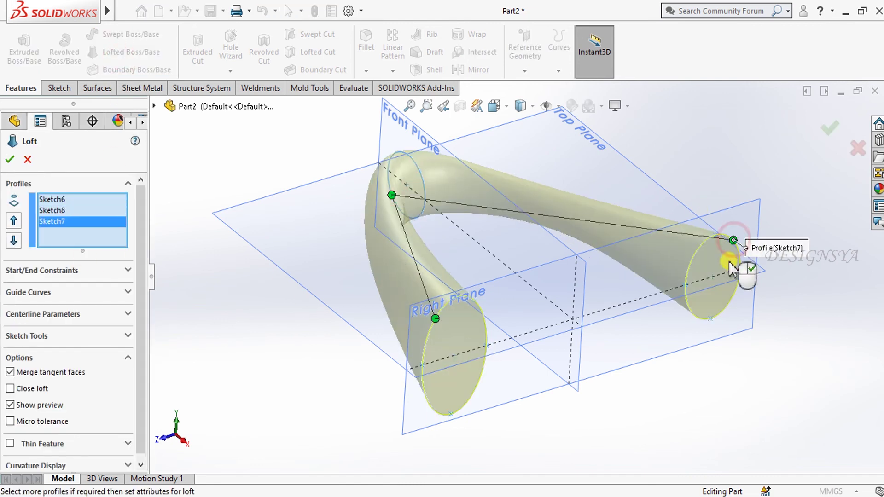
- Move the loft connectors on all three circles to the outer points where the dashed construction lines cross them
drag(441, 325, 422, 364)
drag(392, 196, 388, 171)
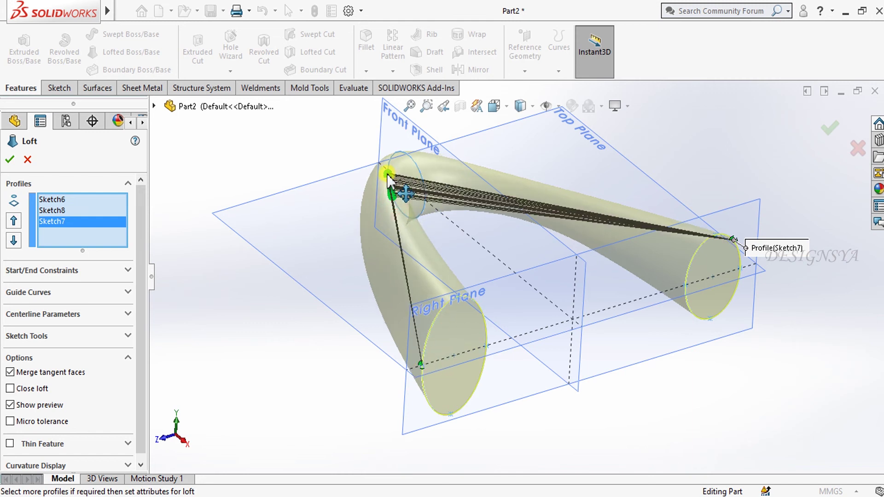
drag(734, 240, 740, 261)
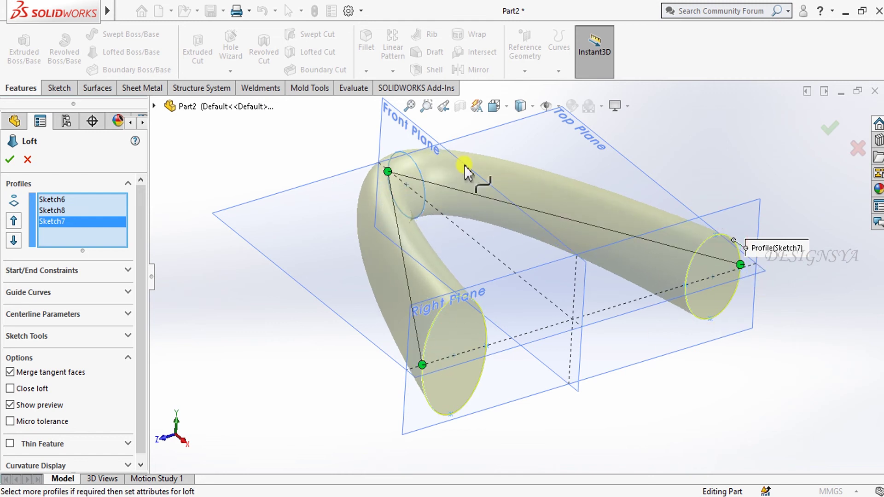
- Turn on Close loft to join the last circle back to the first, and accept the feature
click(409, 106)
ctrl+middle_drag(373, 309, 364, 258)
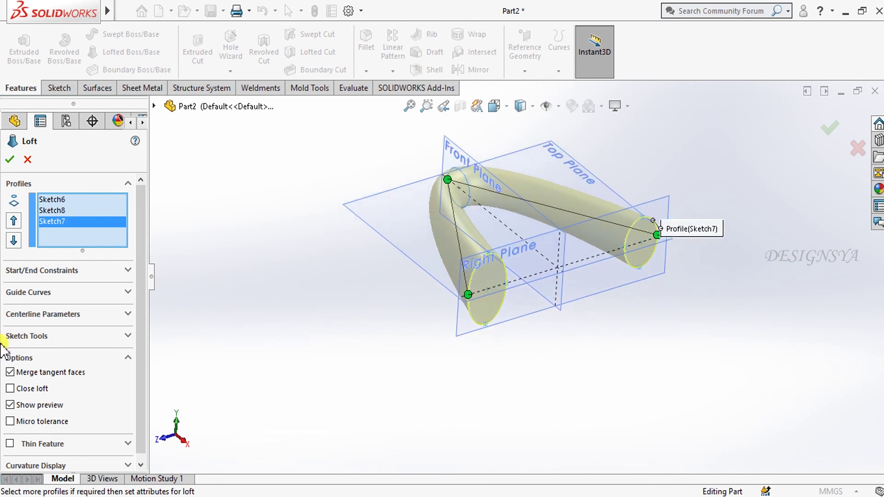
click(29, 389)
middle_drag(318, 348, 373, 409)
scroll(380, 375, down, 3)
middle_drag(581, 283, 498, 257)
click(409, 105)
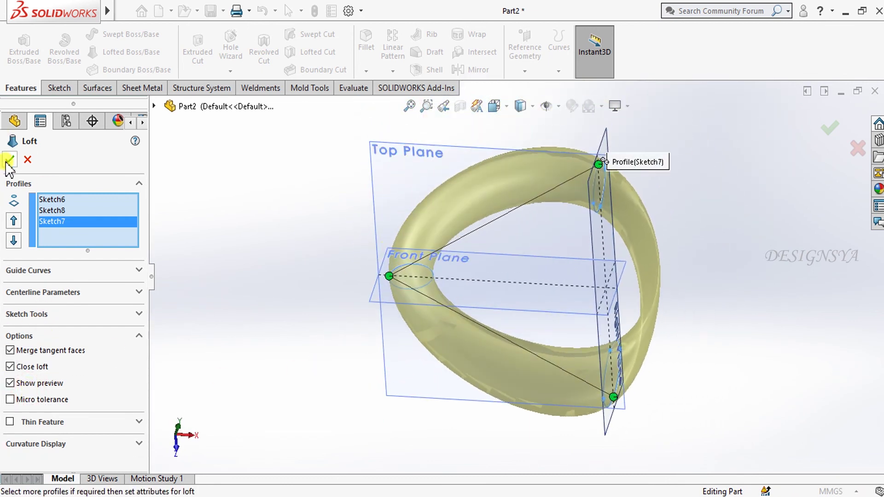
click(9, 161)
click(256, 244)
mouse_move(257, 245)
middle_down()
mouse_move(295, 355)
mouse_move(227, 177)
mouse_move(183, 289)
mouse_move(393, 482)
middle_up()
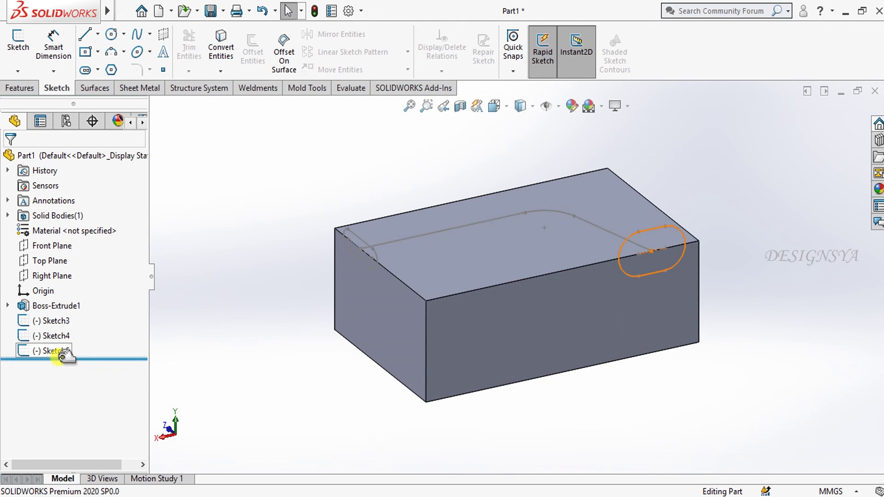
- Set up a Lofted Cut in the block with the slot sketches Sketch4 and Sketch5 as profiles
click(32, 87)
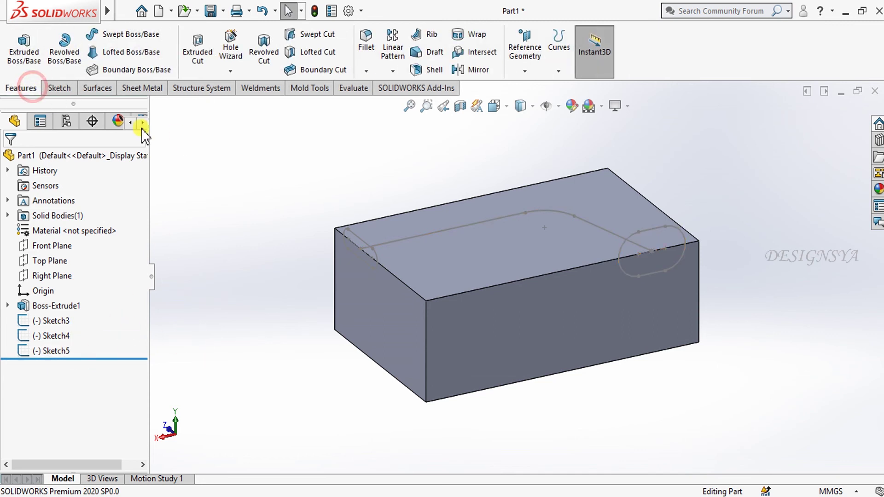
click(319, 53)
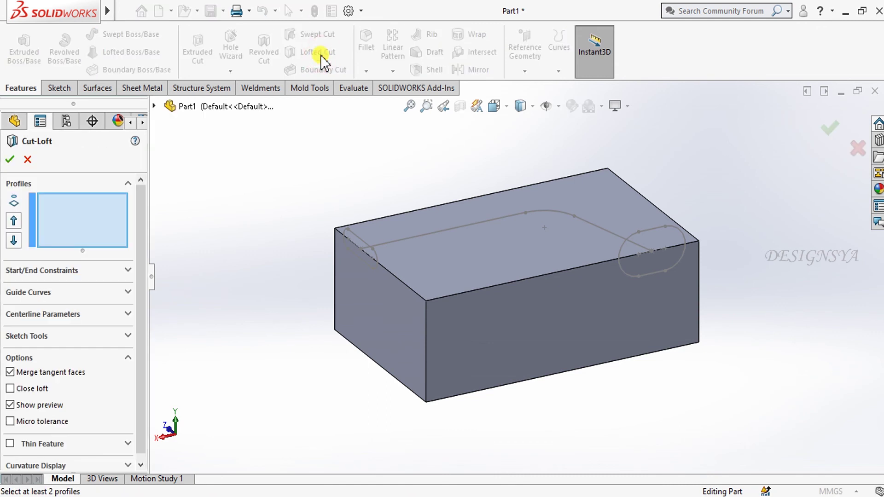
click(357, 238)
click(640, 229)
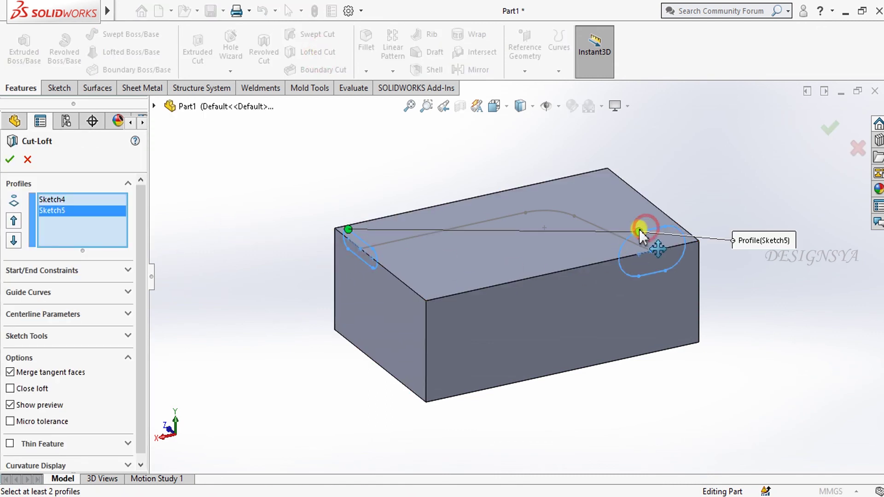
- Set the bent path Sketch3 as the centerline of the lofted cut
click(60, 314)
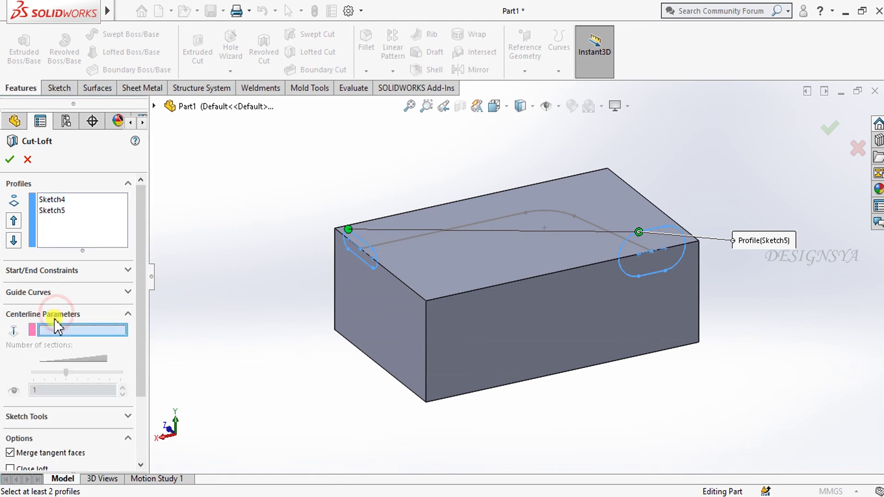
click(481, 224)
click(64, 227)
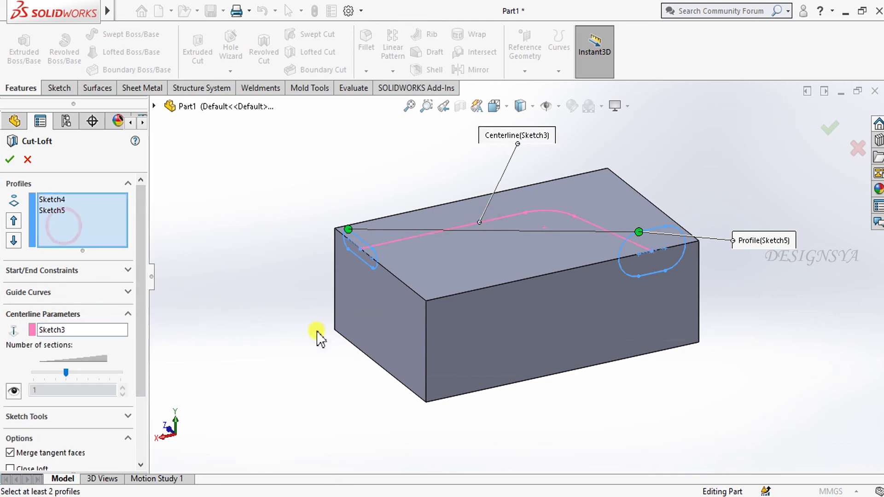
- Move the connector on Sketch5 to the opposite end of the slot's upper edge and accept the lofted cut
middle_drag(316, 331, 324, 333)
drag(649, 230, 673, 226)
mouse_move(432, 301)
middle_down()
mouse_move(472, 313)
mouse_move(477, 358)
middle_up()
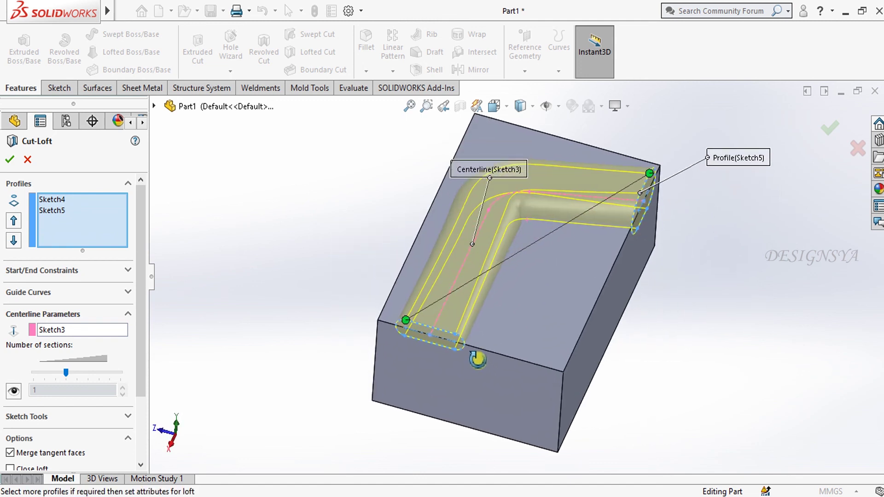
click(10, 160)
mouse_move(239, 298)
middle_down()
mouse_move(247, 355)
mouse_move(223, 432)
mouse_move(235, 378)
middle_up()
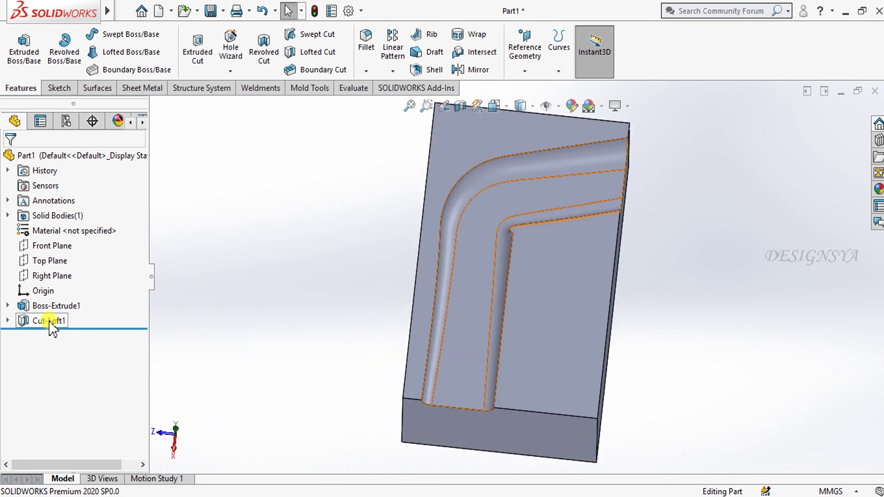
- Examine the sketches behind the block extrusion and the lofted cut, including the dimensions of the centerline sketch Sketch3
click(7, 306)
click(64, 320)
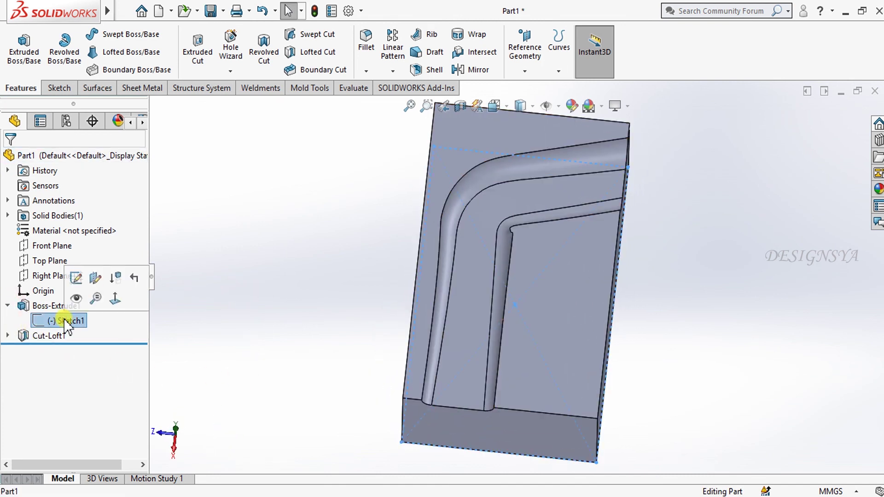
click(7, 336)
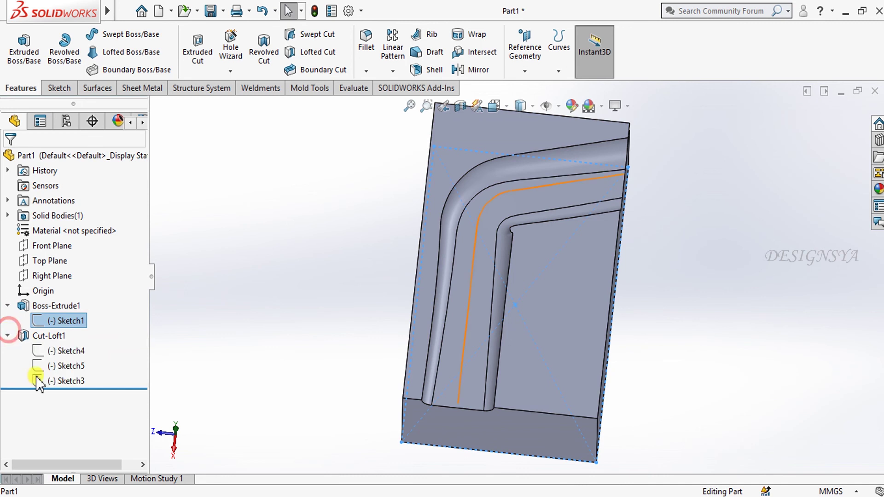
click(69, 381)
click(470, 157)
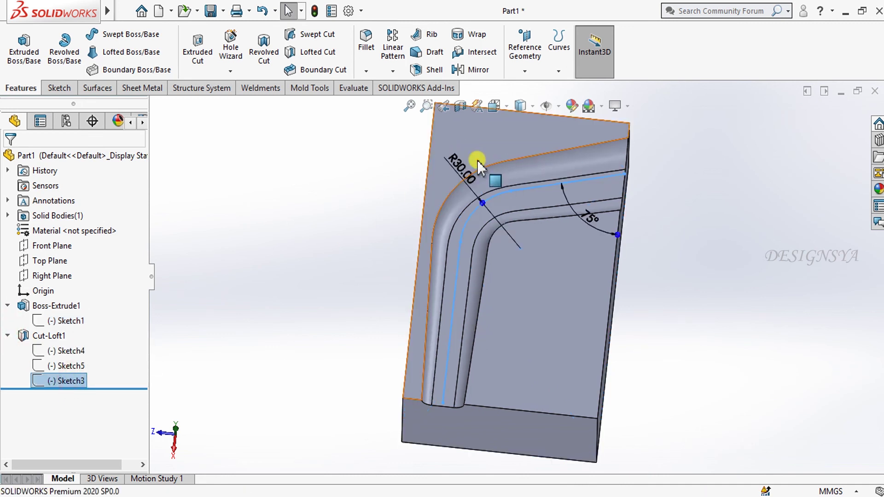
click(673, 292)
mouse_move(565, 297)
middle_down()
mouse_move(573, 314)
mouse_move(512, 312)
mouse_move(454, 351)
mouse_move(473, 221)
mouse_move(383, 240)
middle_up()
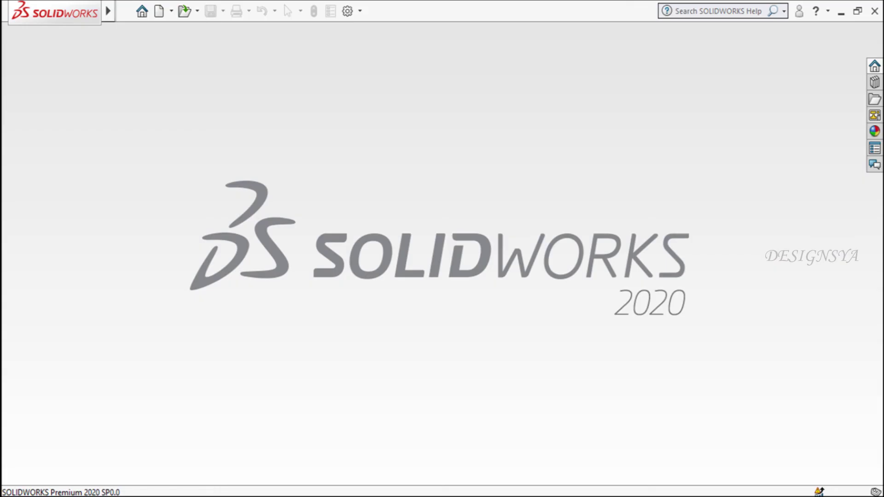